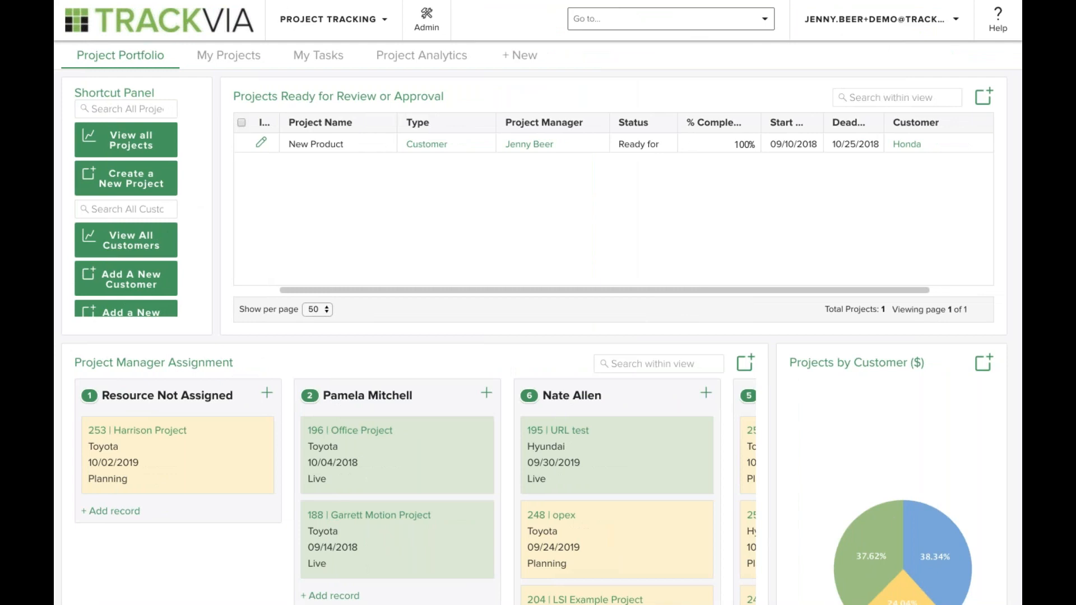
# Look over the list of applications and the My Projects, My Tasks and Project Analytics dashboards.
pyautogui.click(383, 26)
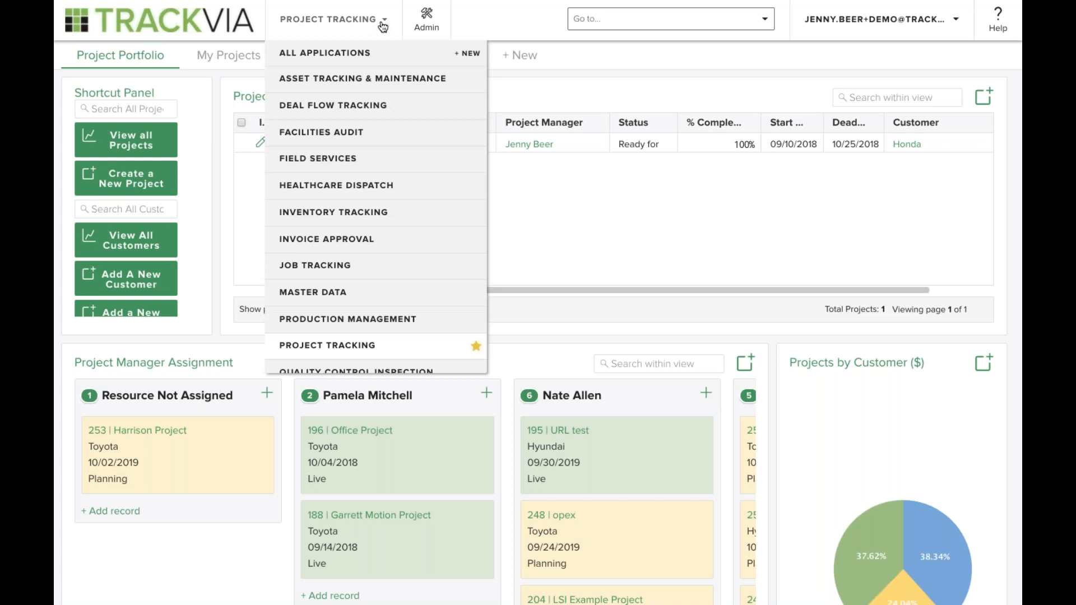
pyautogui.click(486, 28)
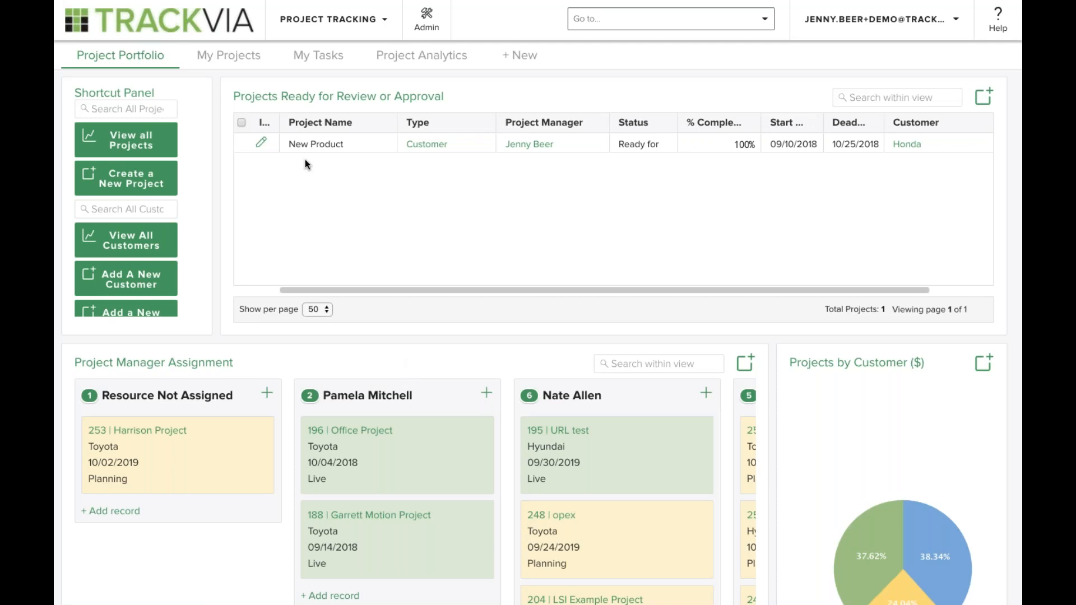
pyautogui.click(239, 65)
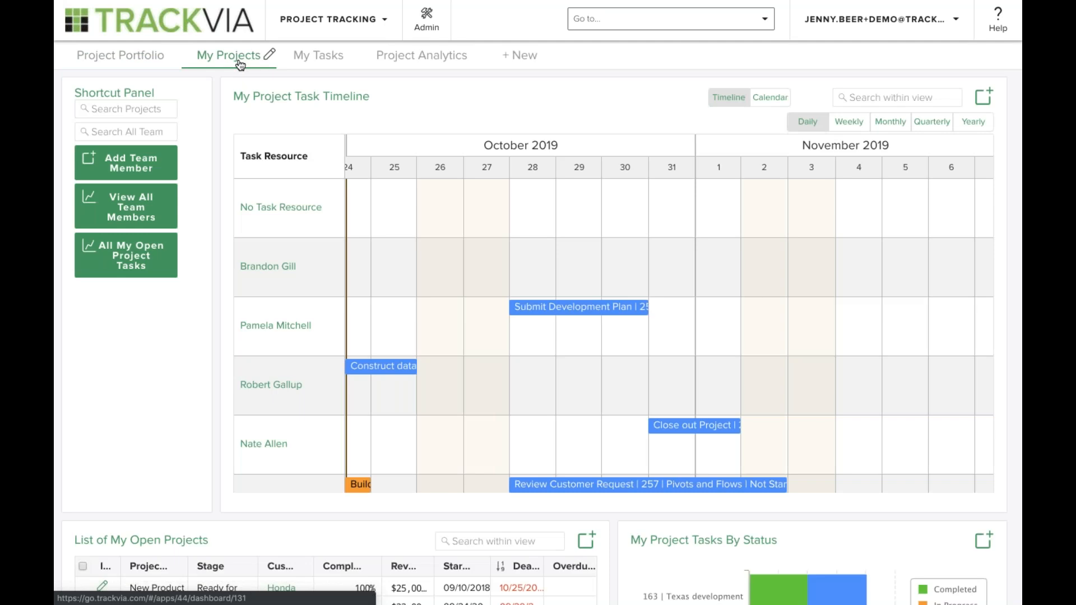
pyautogui.click(312, 69)
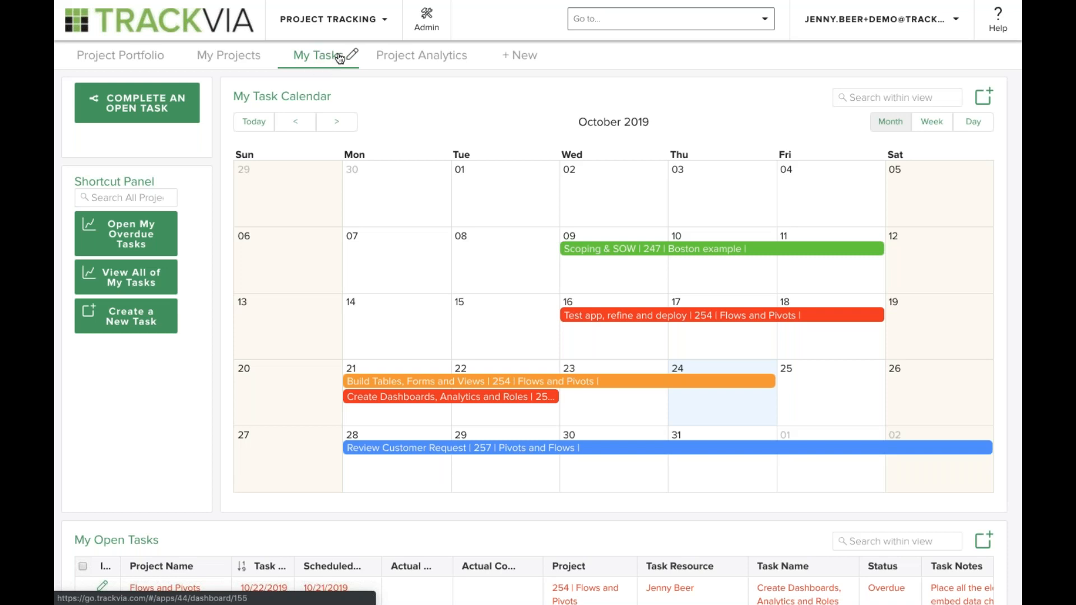
pyautogui.click(393, 60)
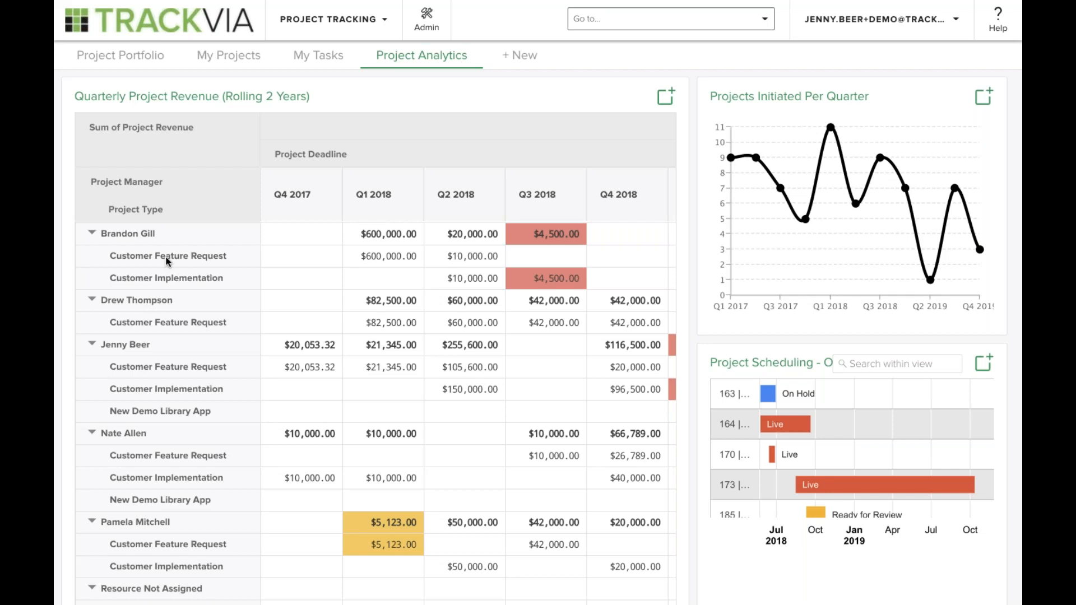
# Collapse the first two project manager groups in the Quarterly Project Revenue pivot and re-expand the second one.
pyautogui.click(92, 233)
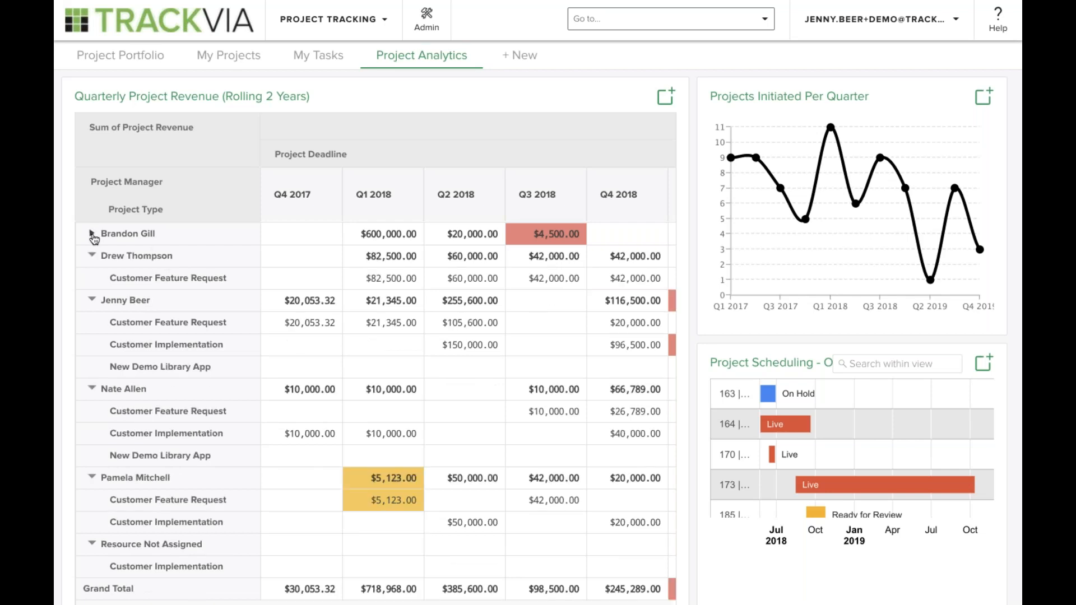
pyautogui.click(92, 256)
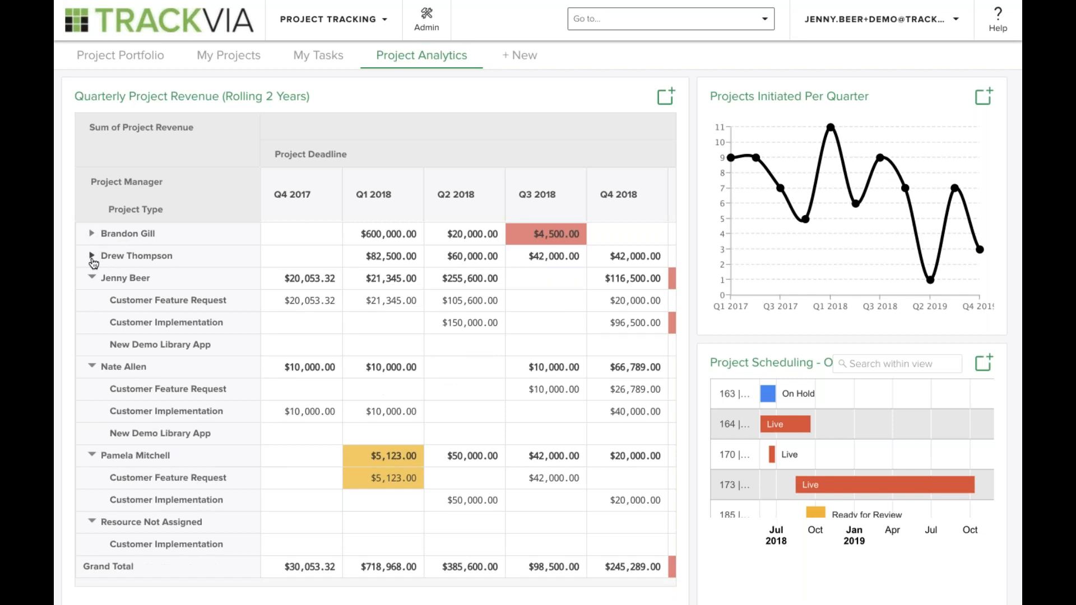
pyautogui.click(92, 257)
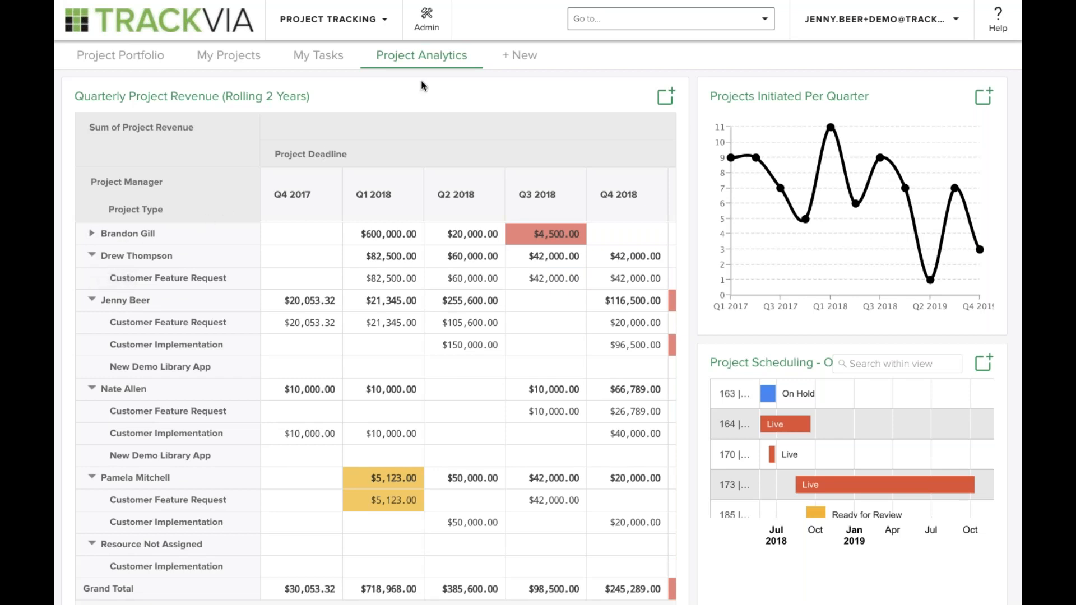
# Open the Revenue Summary view of the Projects table from the application's administration options.
pyautogui.click(426, 34)
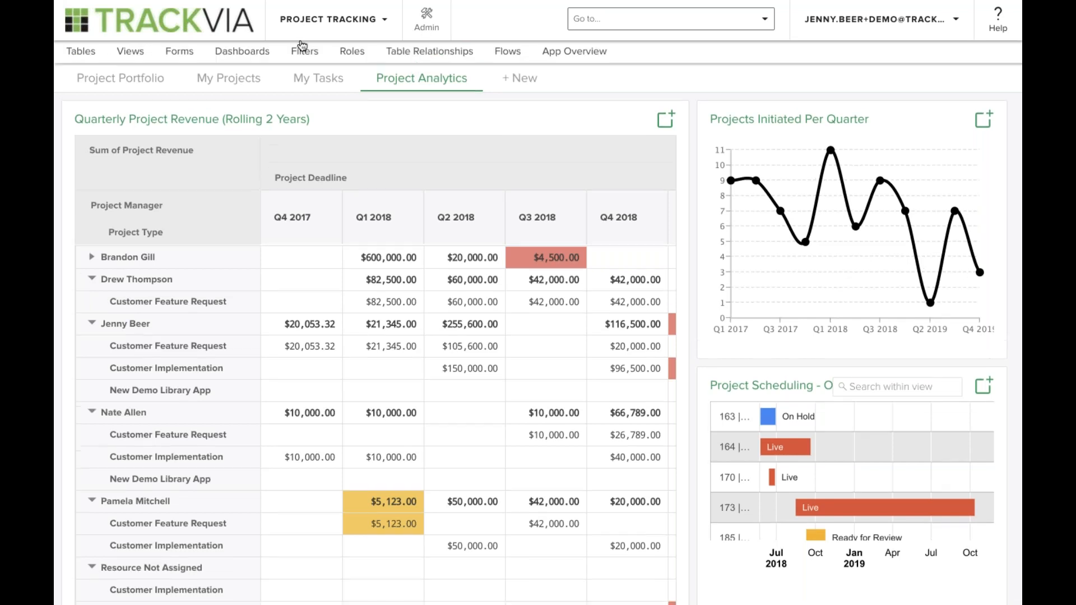
pyautogui.click(134, 54)
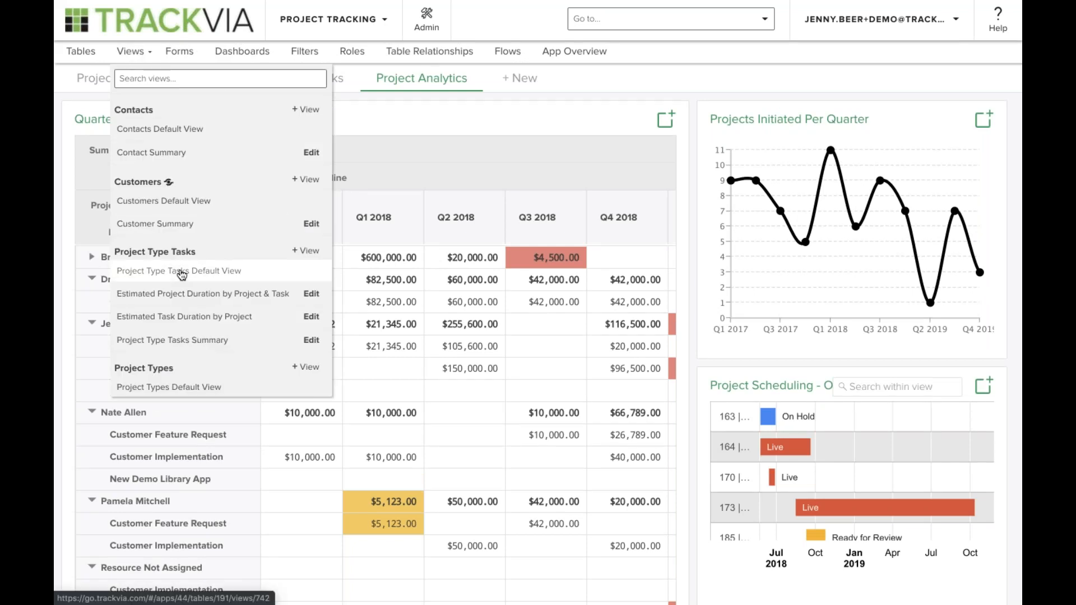
pyautogui.scroll(-5, 181, 275)
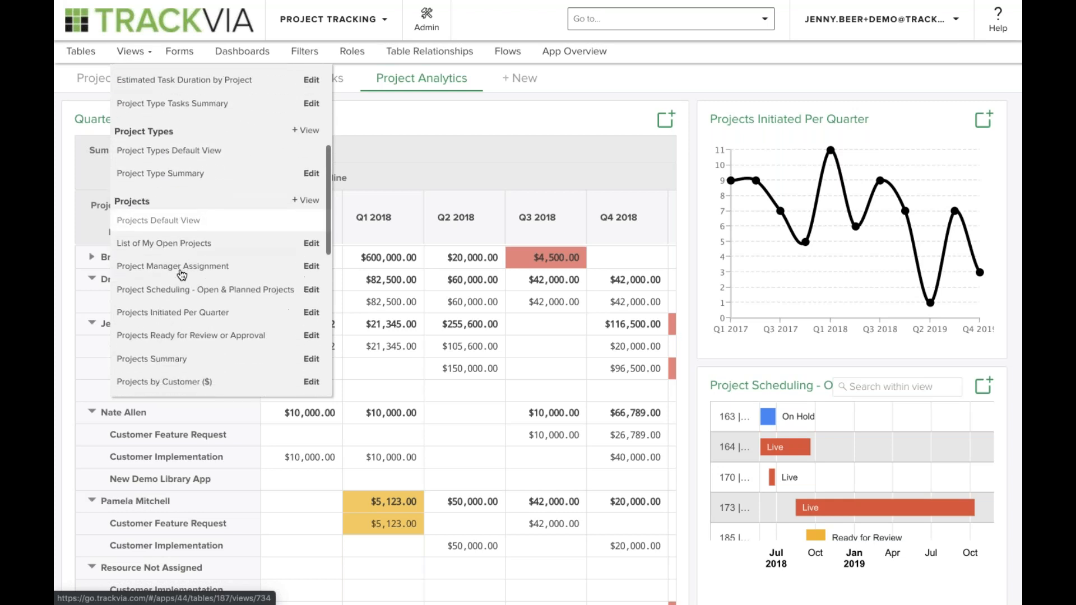
pyautogui.scroll(-5, 182, 275)
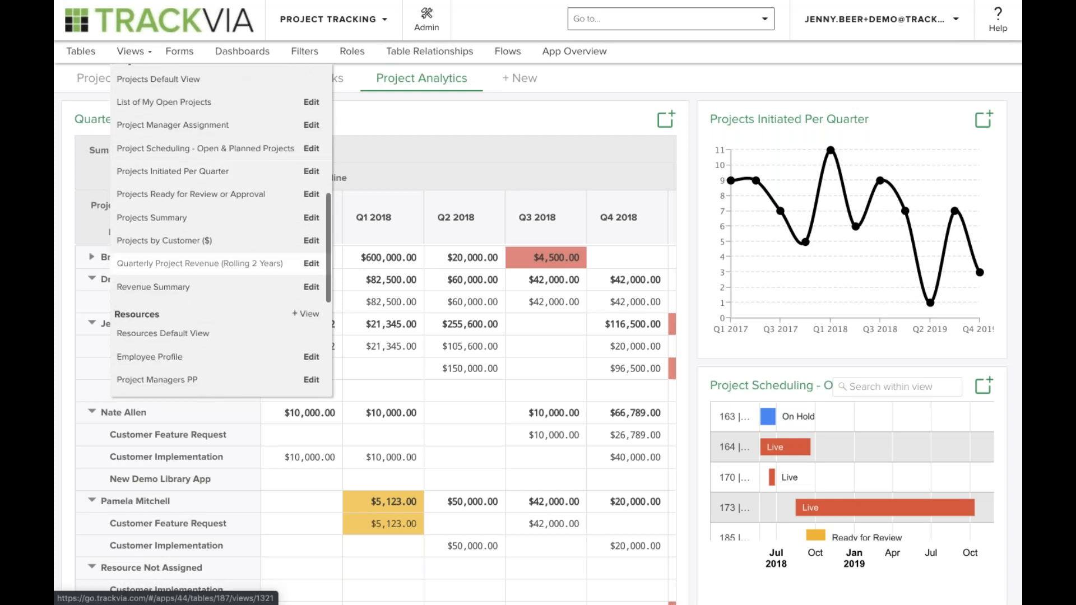
pyautogui.click(162, 292)
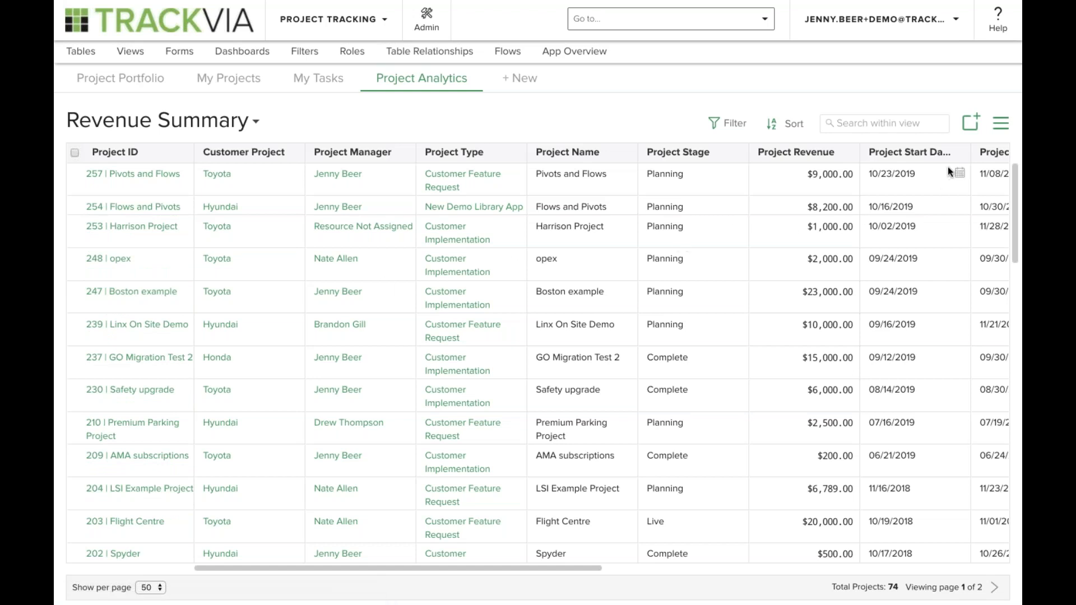
# Start a pivot from this view, name it "Annual Revenue by Stage and Type" and enable the Grid view type alongside Pivot.
pyautogui.click(1001, 125)
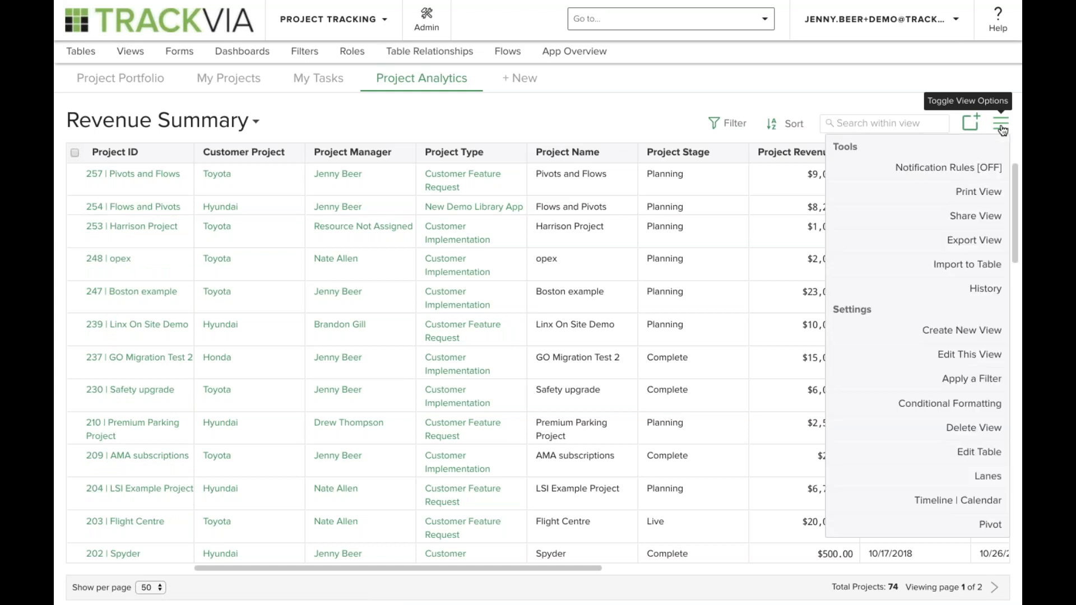
pyautogui.click(948, 530)
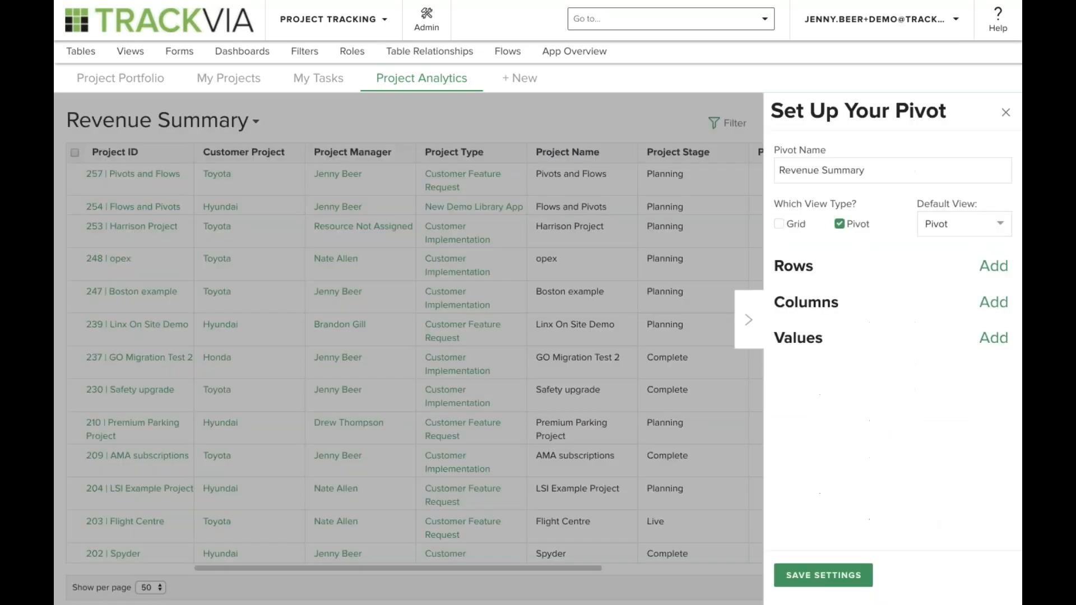
pyautogui.click(875, 172)
pyautogui.press('BackSpace')
pyautogui.press('BackSpace')
pyautogui.press('BackSpace')
pyautogui.press('BackSpace')
pyautogui.press('BackSpace')
pyautogui.press('BackSpace')
pyautogui.press('BackSpace')
pyautogui.press('BackSpace')
pyautogui.press('BackSpace')
pyautogui.press('BackSpace')
pyautogui.press('BackSpace')
pyautogui.press('BackSpace')
pyautogui.press('BackSpace')
pyautogui.press('BackSpace')
pyautogui.press('BackSpace')
pyautogui.write('Ann')
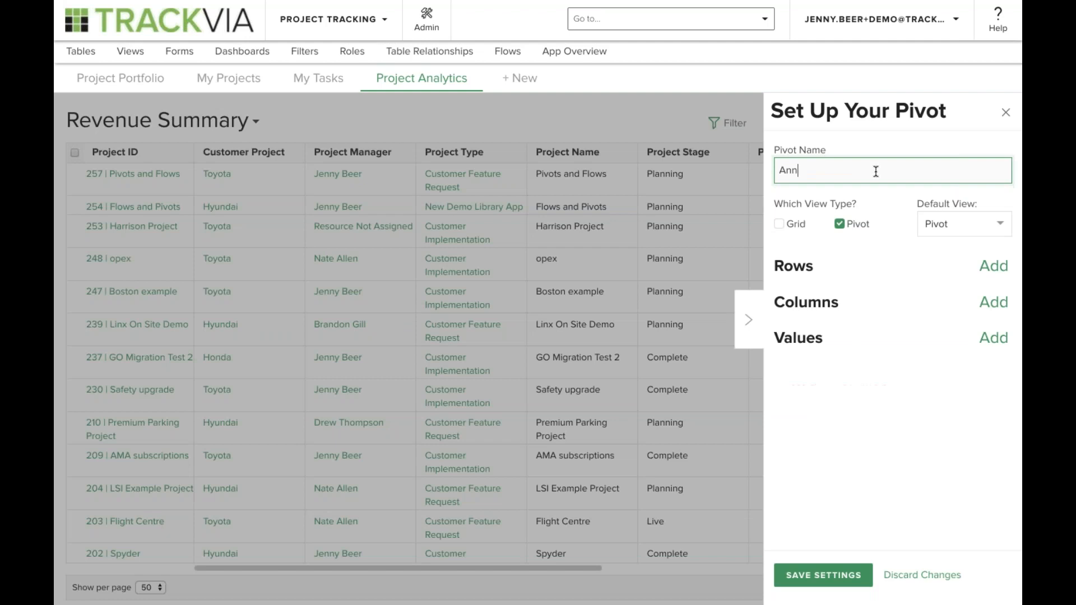
pyautogui.write('ual Revenue by Stage and Type')
pyautogui.click(780, 224)
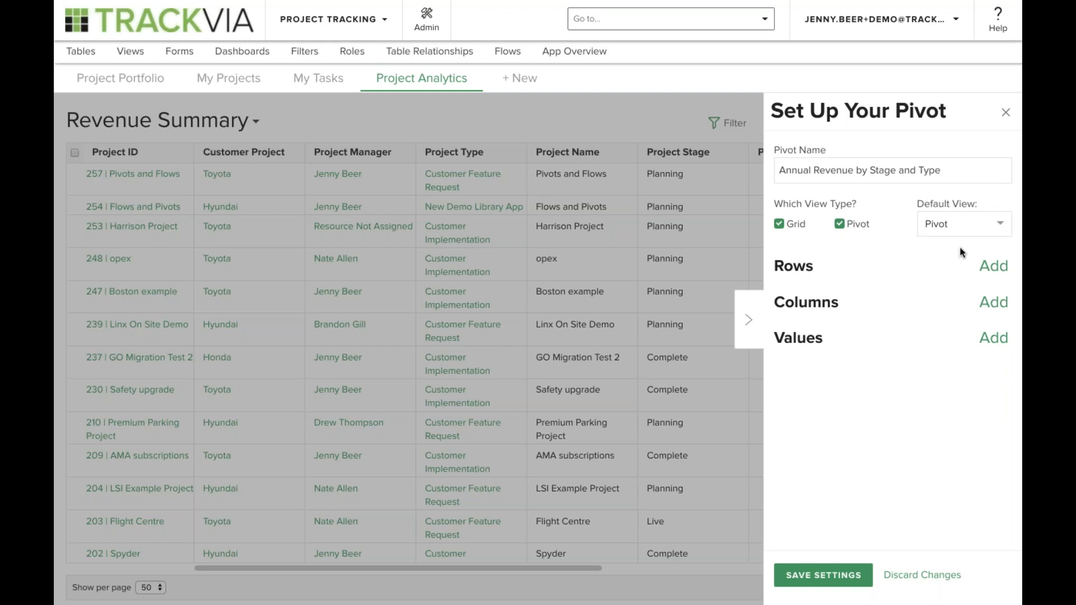
# Add Customer Project as the pivot's first row field, ordered Ascending.
pyautogui.click(990, 273)
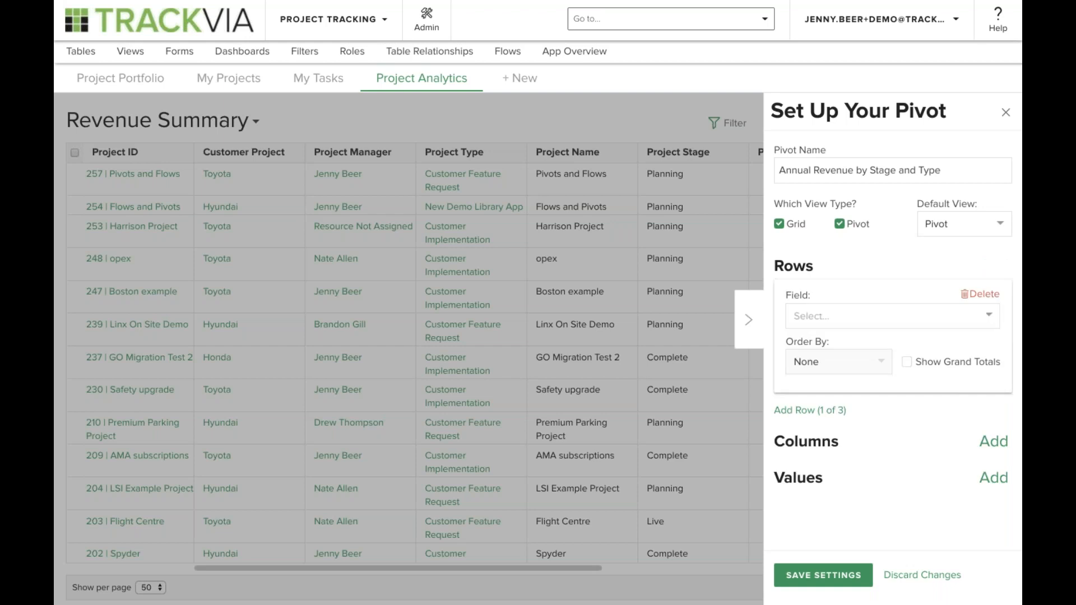
pyautogui.click(822, 314)
pyautogui.write('cu')
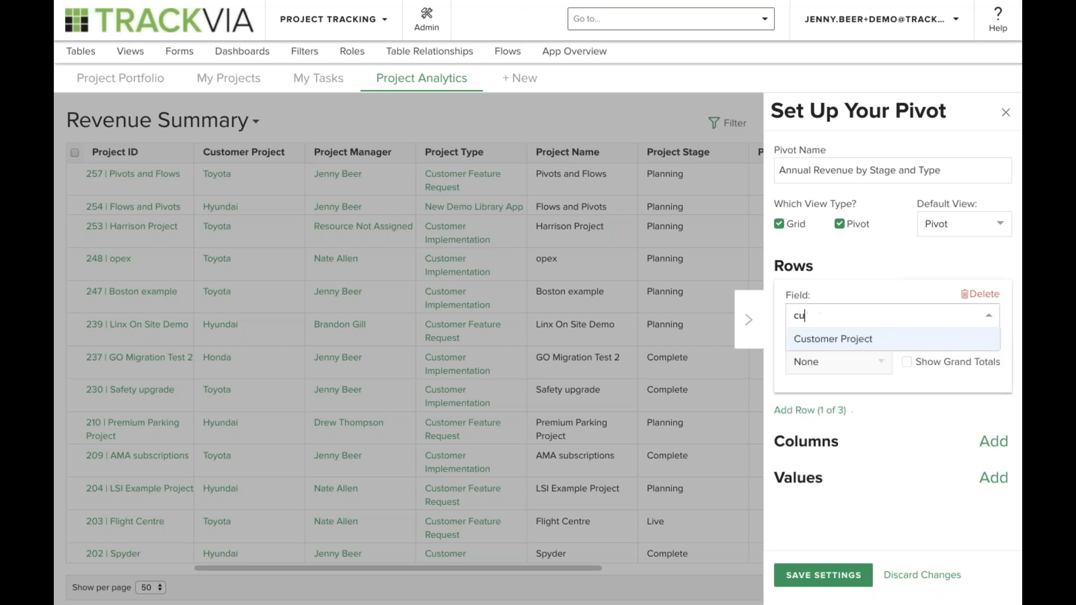
pyautogui.click(824, 339)
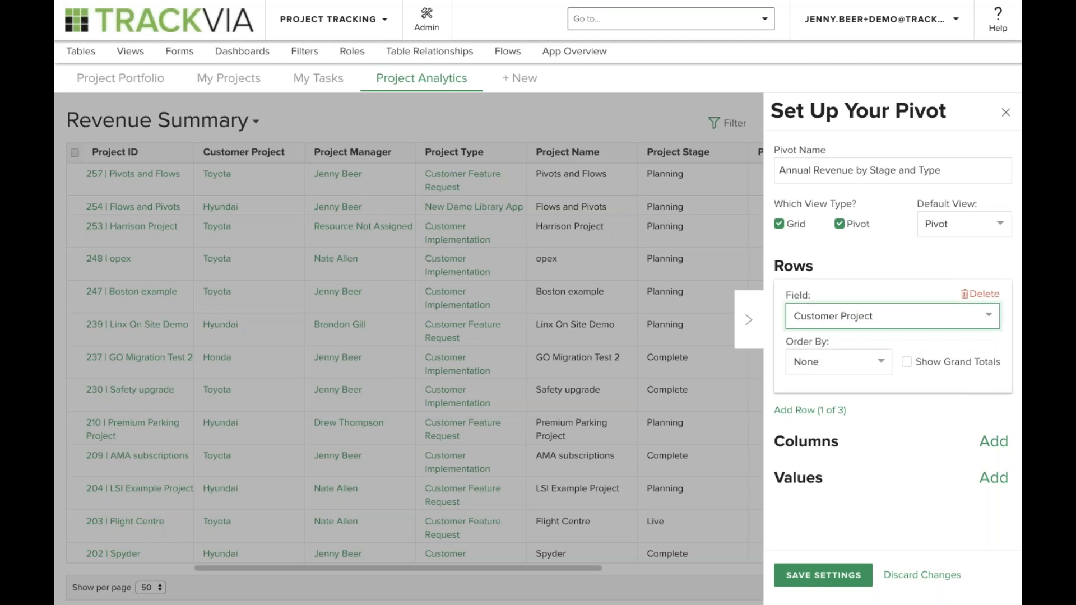
pyautogui.click(881, 365)
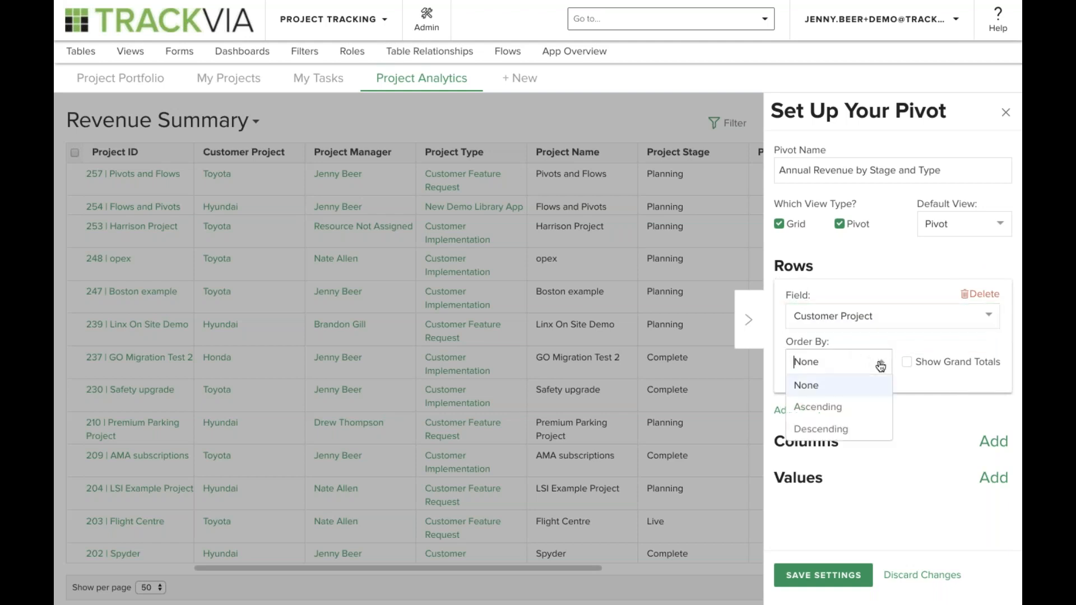
pyautogui.click(833, 409)
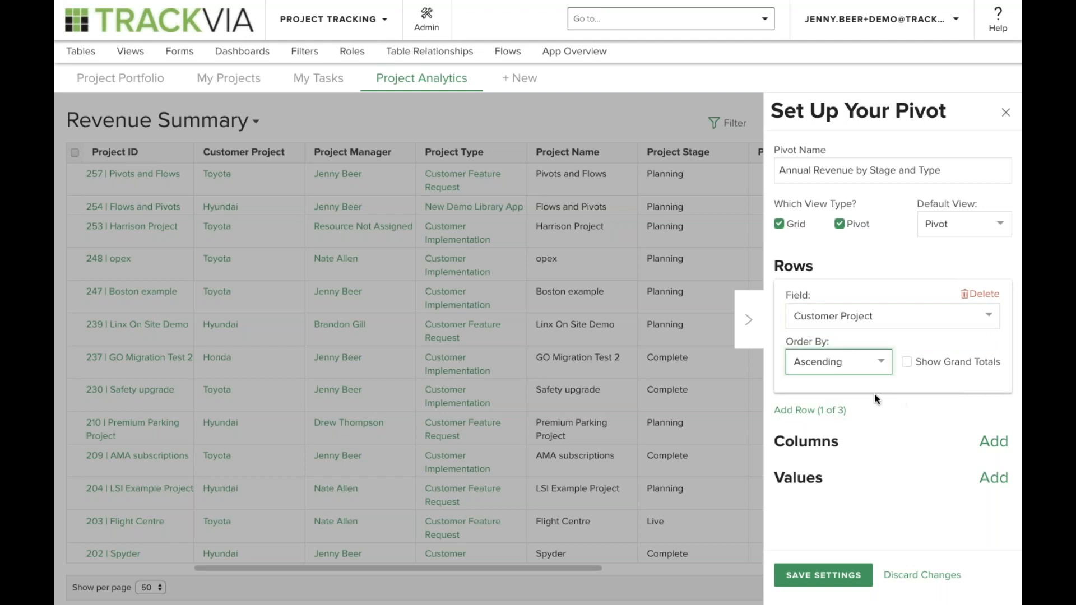
# Add Project Stage as the pivot's second row field.
pyautogui.click(833, 411)
pyautogui.click(808, 438)
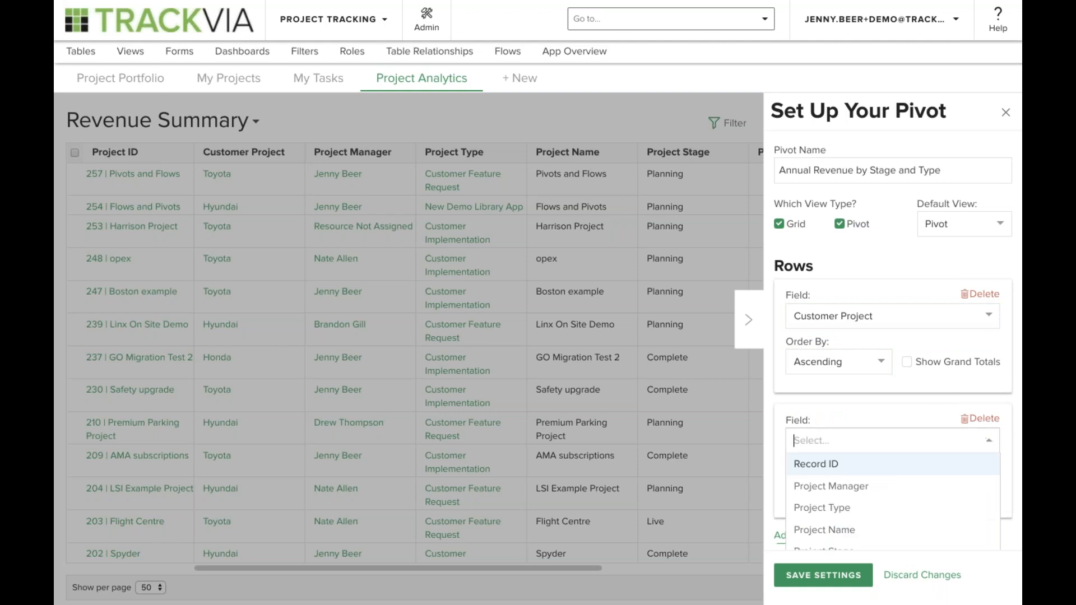
pyautogui.write('sta')
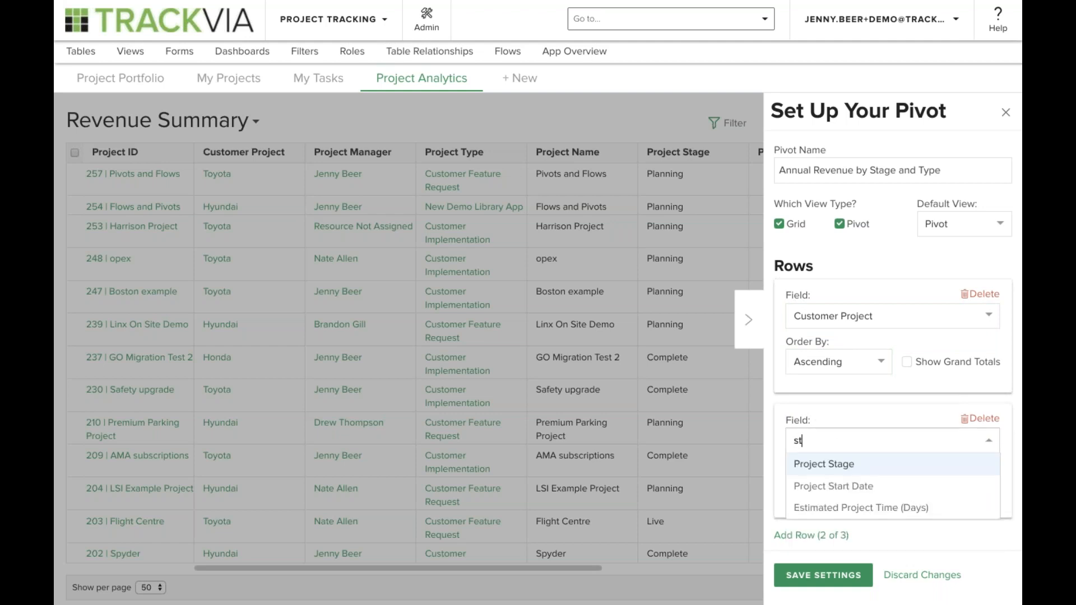
pyautogui.click(816, 465)
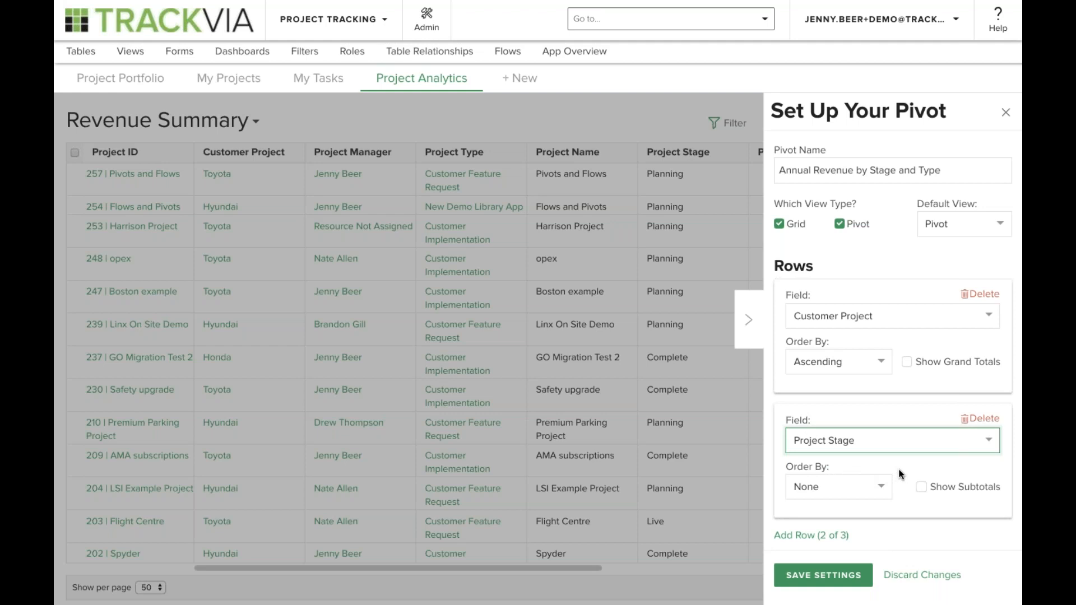
# Add Project Start Date as the pivot's first column field, with its dates rolled up by Year.
pyautogui.scroll(-2, 899, 474)
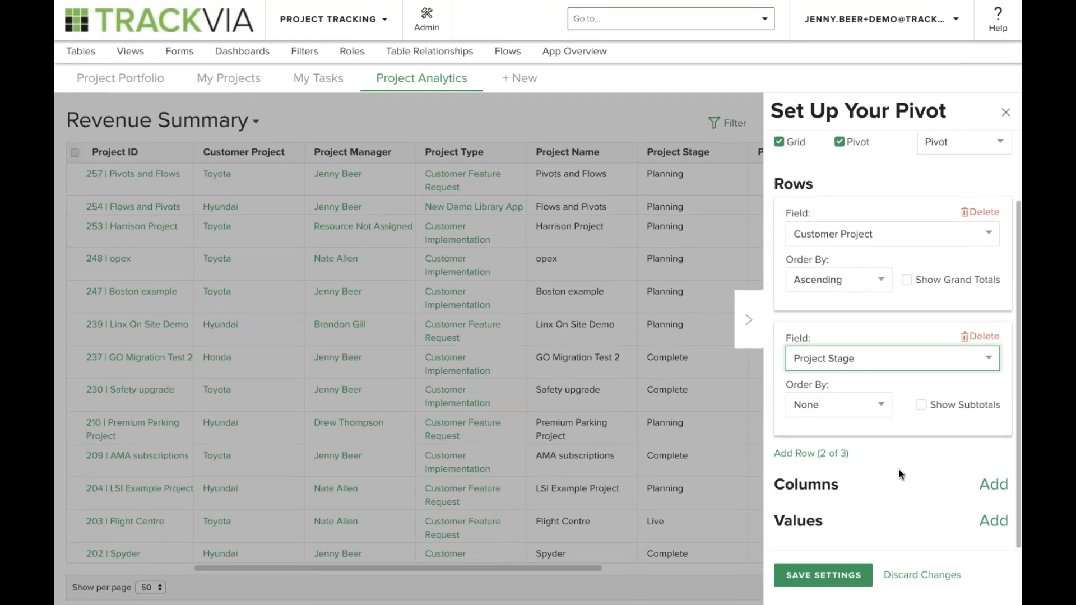
pyautogui.click(992, 486)
pyautogui.click(843, 530)
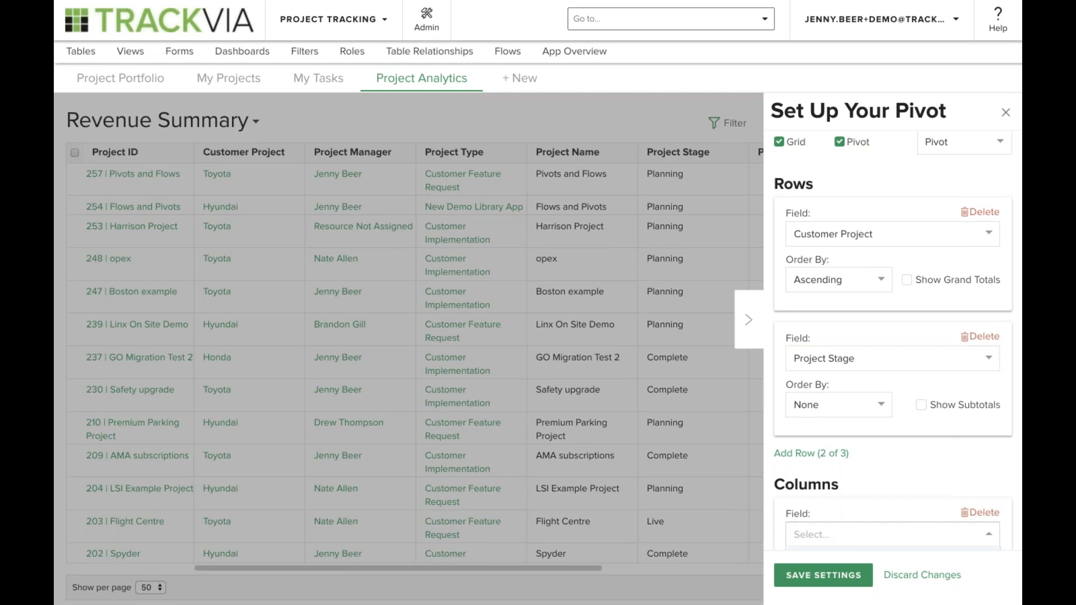
pyautogui.write('star')
pyautogui.scroll(-5, 902, 471)
pyautogui.click(835, 415)
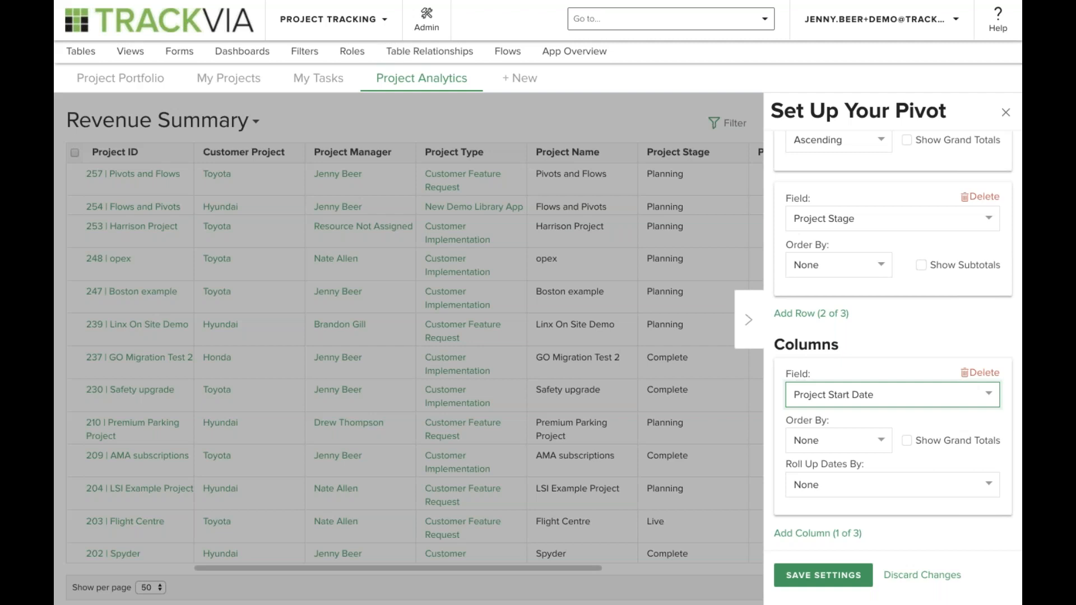
pyautogui.click(839, 485)
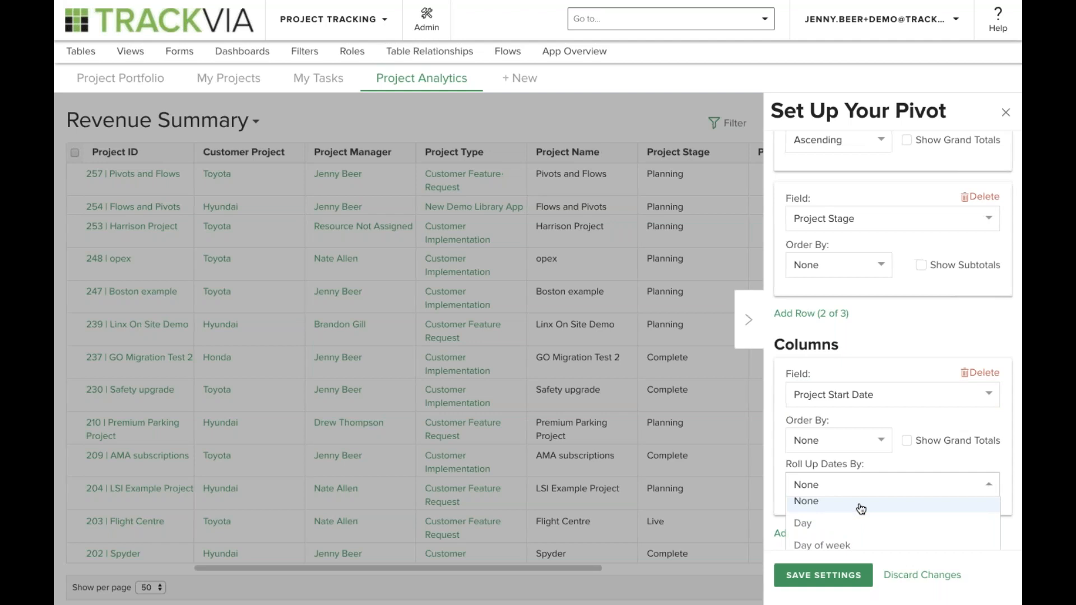
pyautogui.scroll(-2, 924, 429)
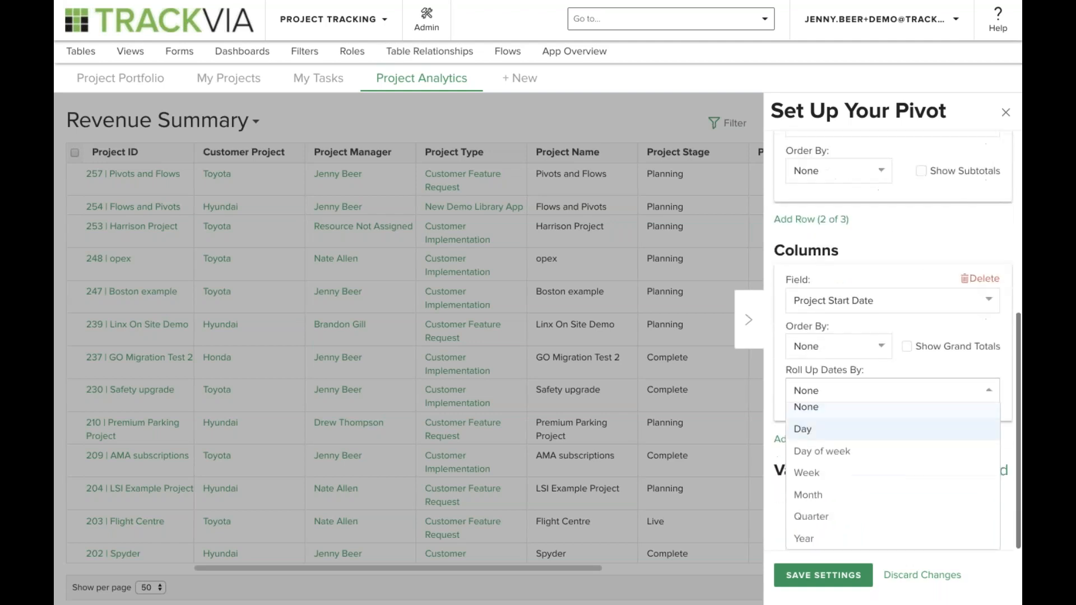
pyautogui.click(816, 538)
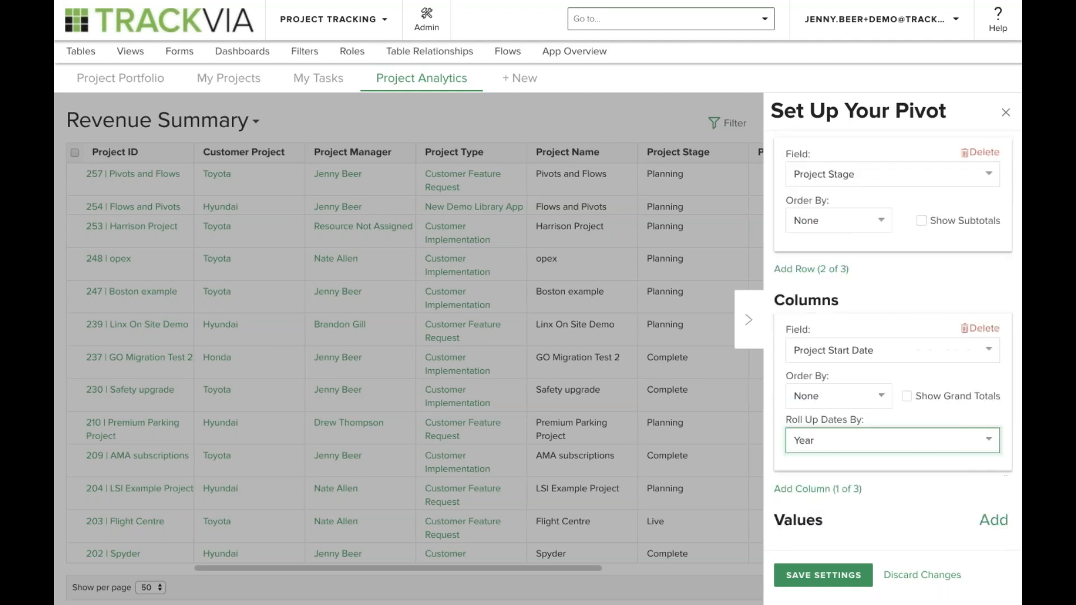
# Add Project Type as the pivot's second column field.
pyautogui.click(824, 495)
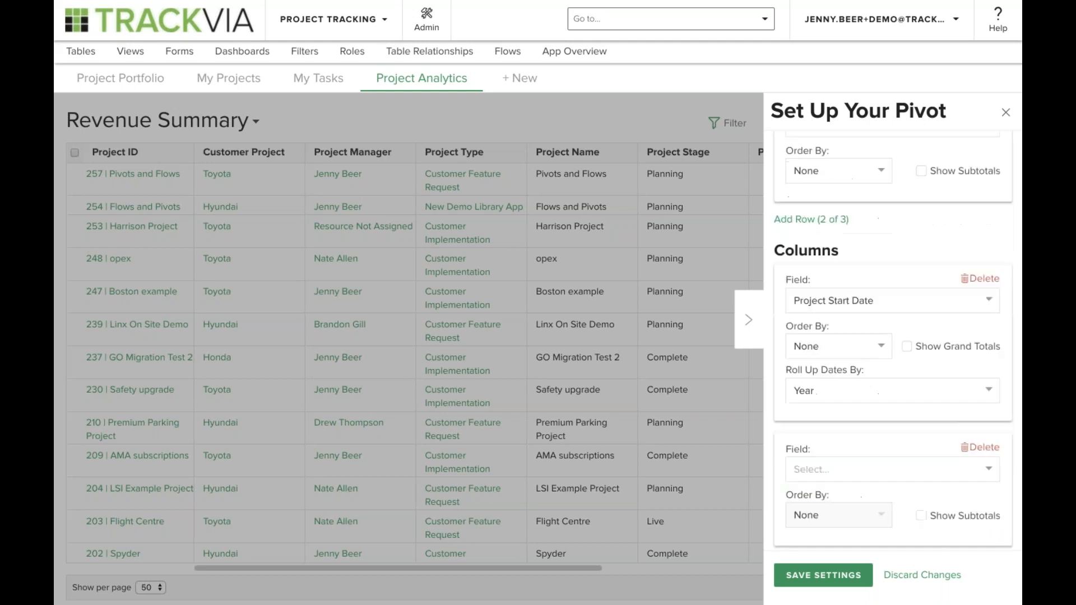
pyautogui.click(838, 478)
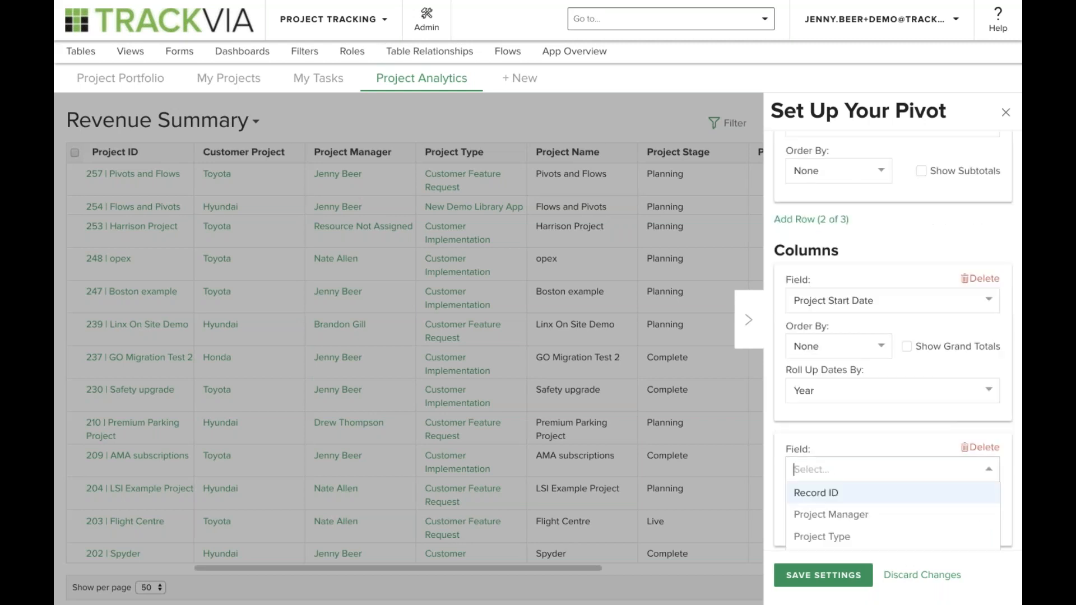
pyautogui.write('type')
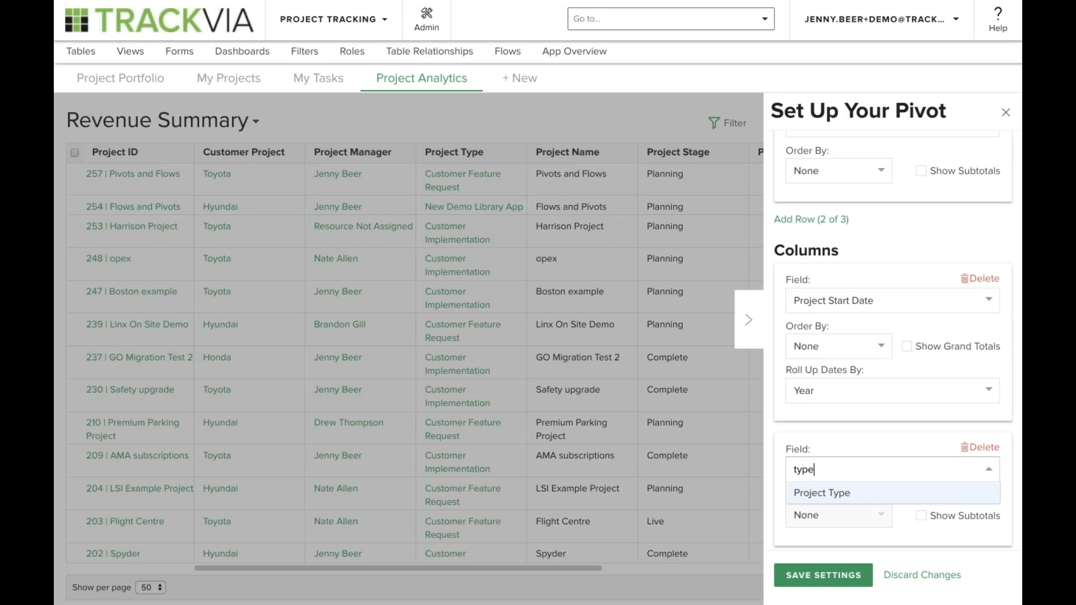
pyautogui.click(828, 495)
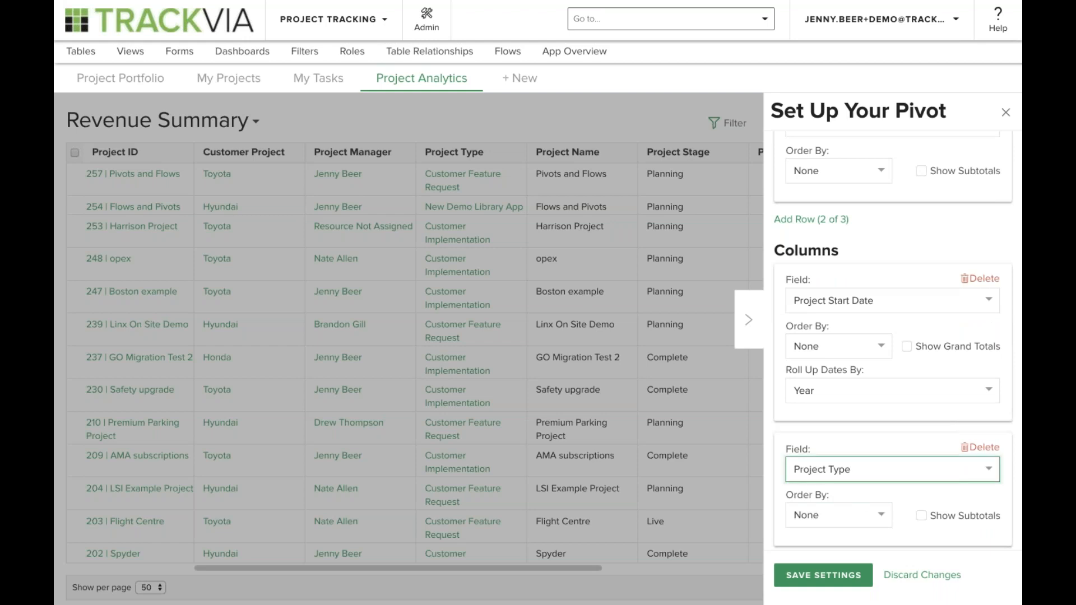
# Add Project Revenue as the pivot's value field, summarized with SUM the values, and save the pivot settings.
pyautogui.scroll(-2, 921, 503)
pyautogui.click(989, 524)
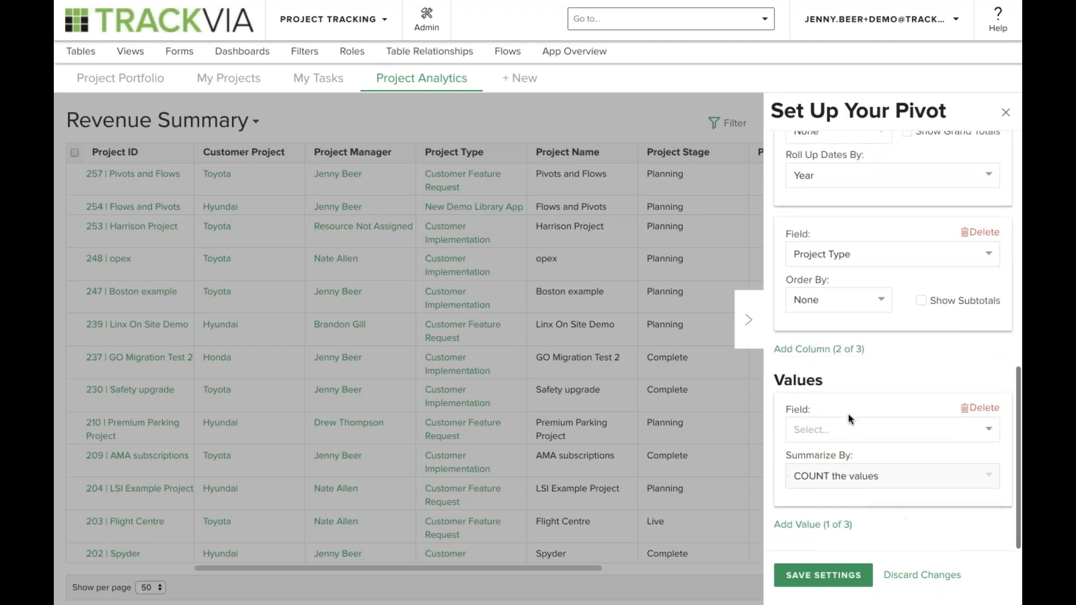
pyautogui.click(833, 429)
pyautogui.write('re')
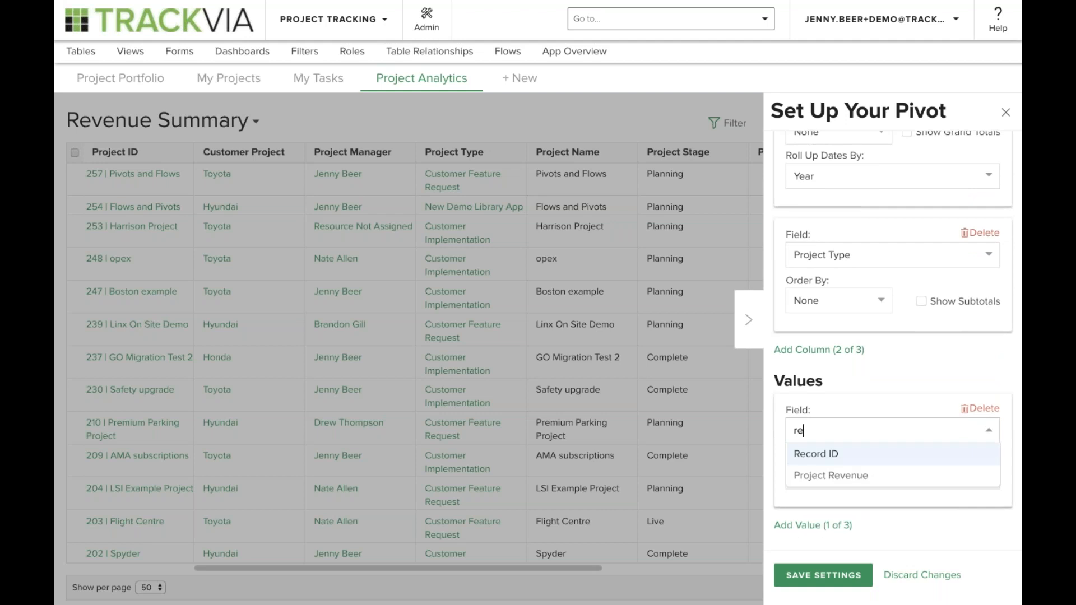
pyautogui.click(847, 474)
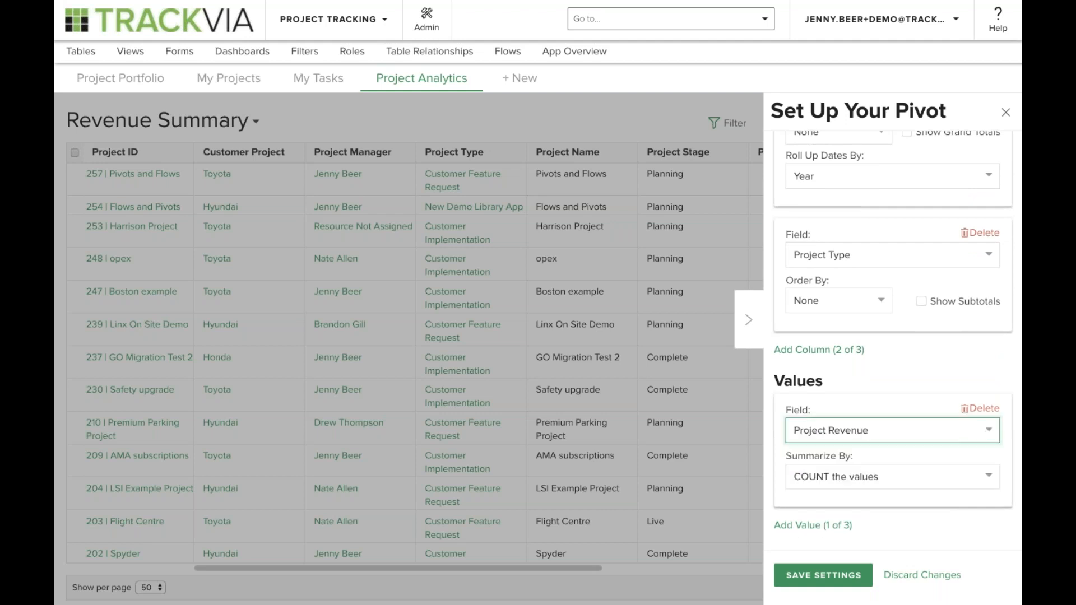
pyautogui.click(856, 475)
pyautogui.scroll(-2, 855, 475)
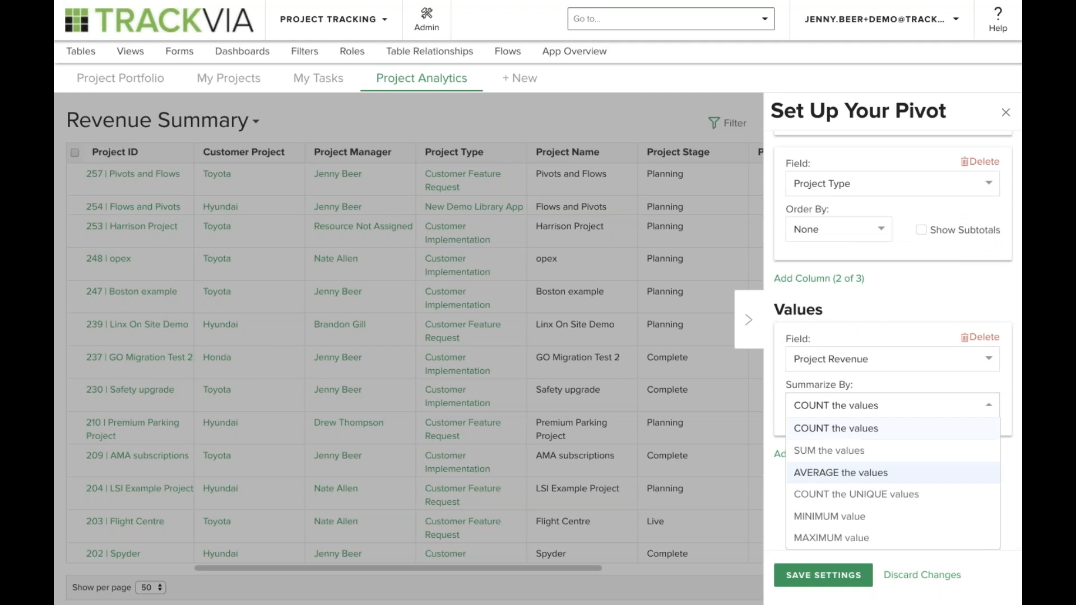
pyautogui.click(835, 453)
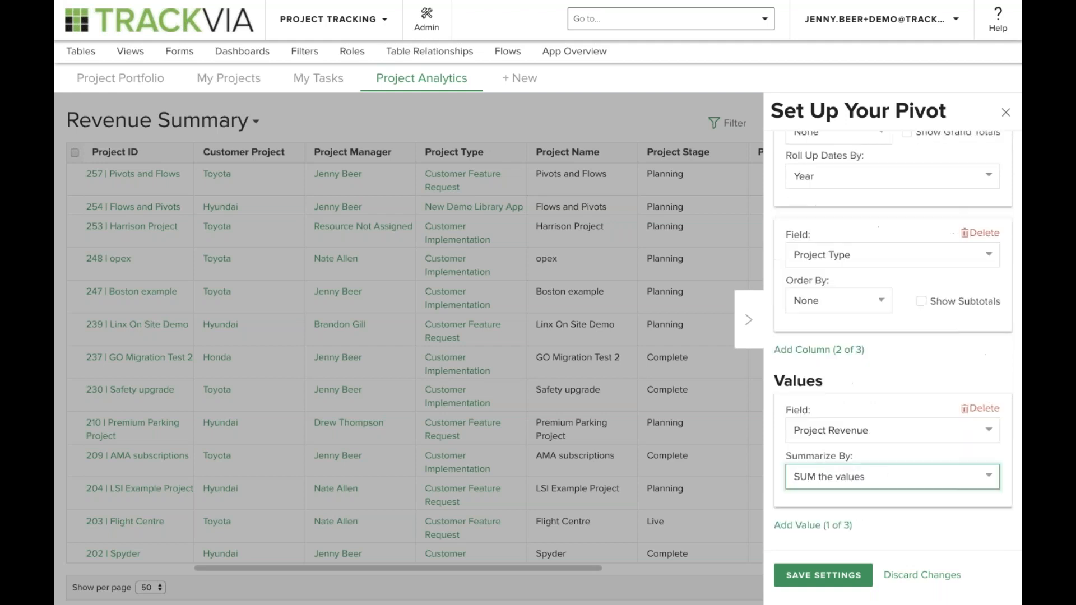
pyautogui.click(827, 576)
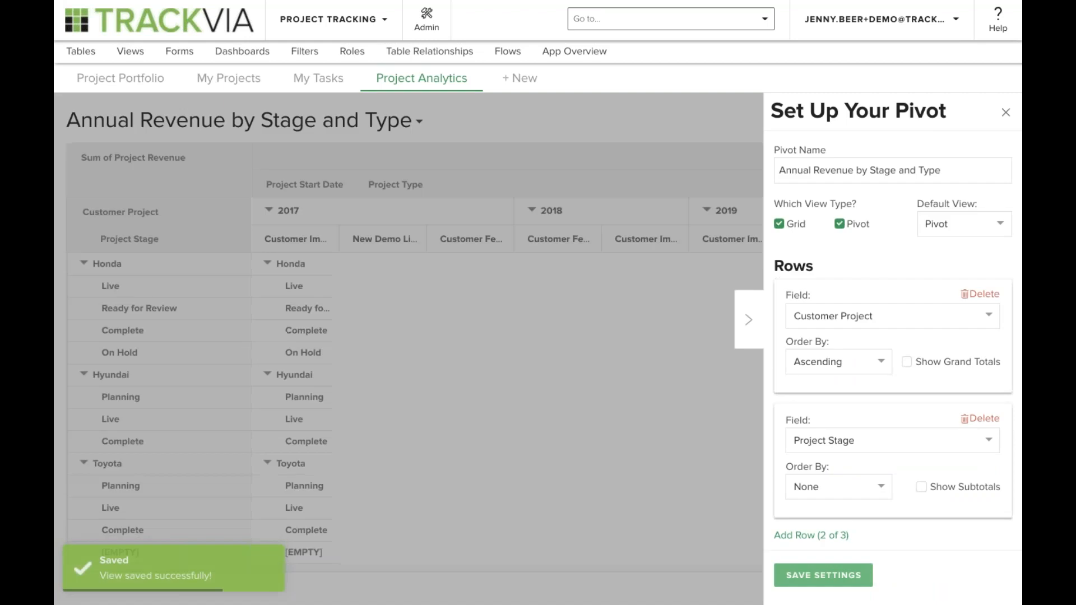
pyautogui.click(749, 325)
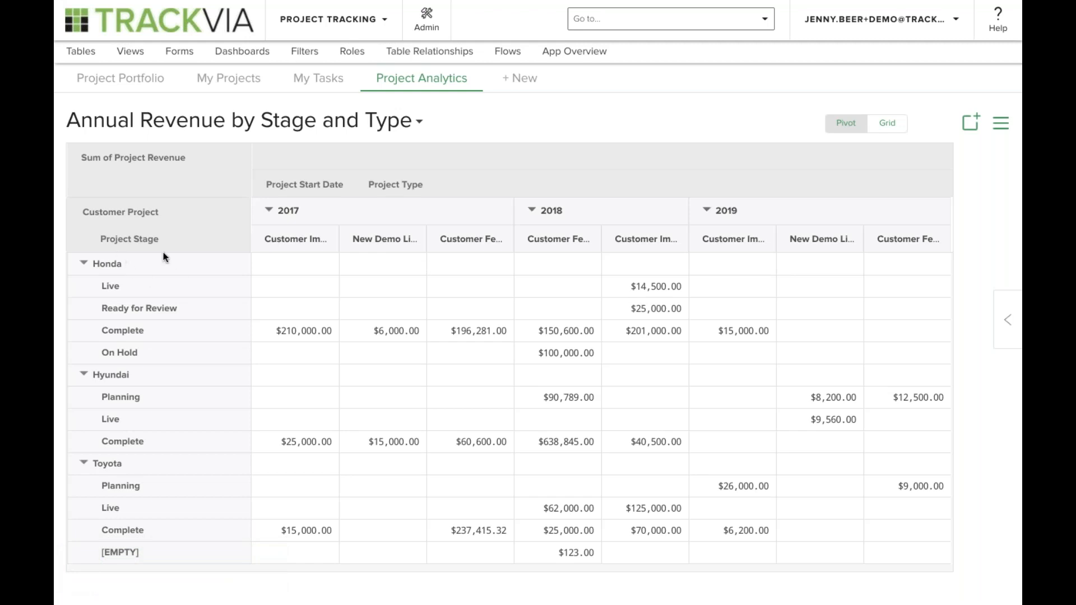
# Collapse and re-expand the 2017 column group and the Honda row group to check their rolled-up revenue.
pyautogui.click(84, 265)
pyautogui.click(84, 264)
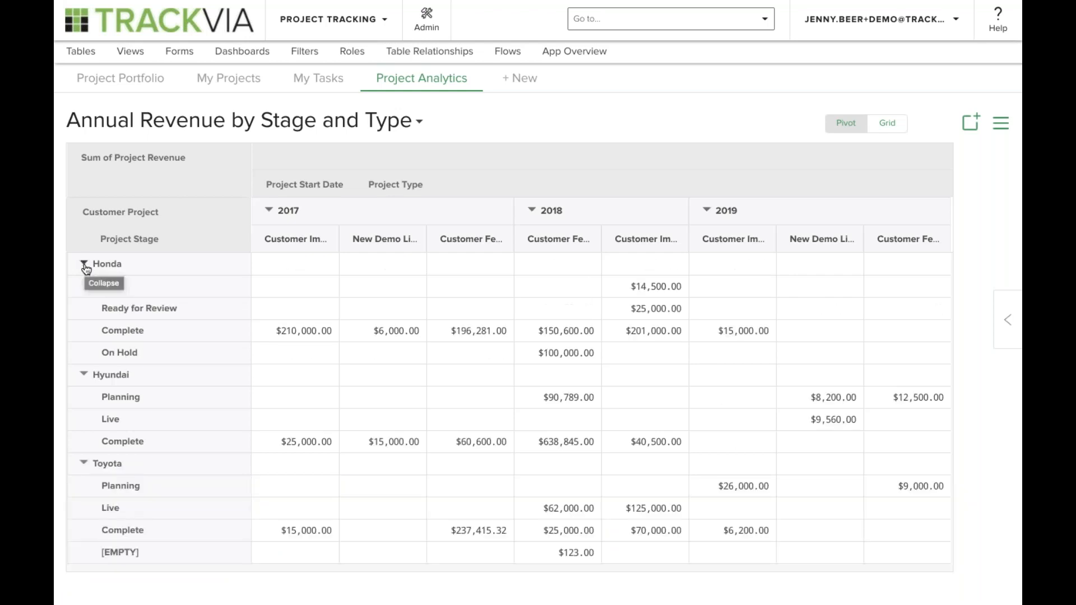
pyautogui.click(269, 212)
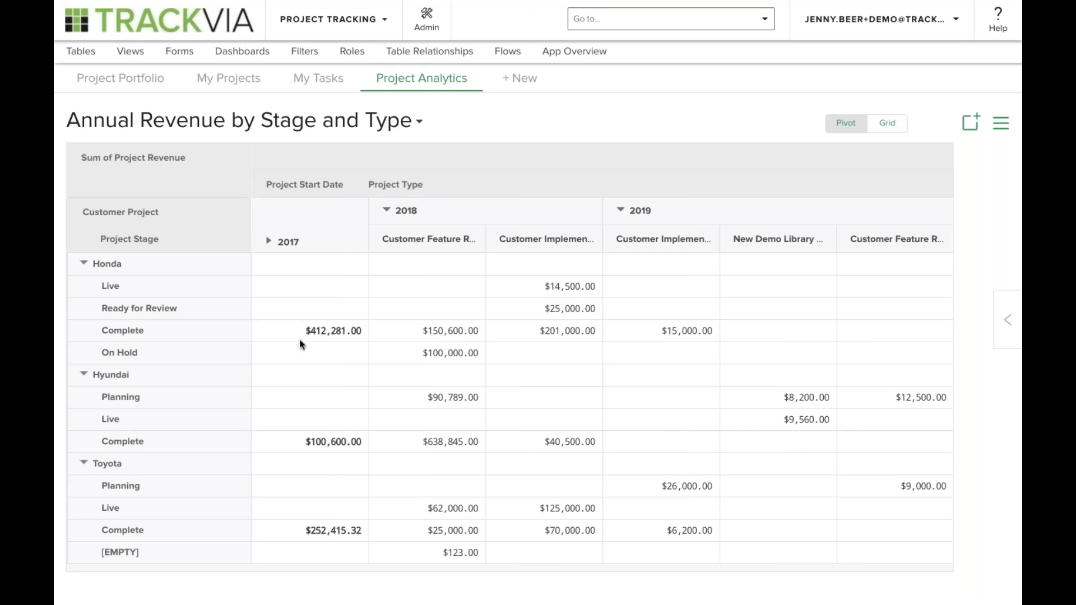
pyautogui.click(269, 242)
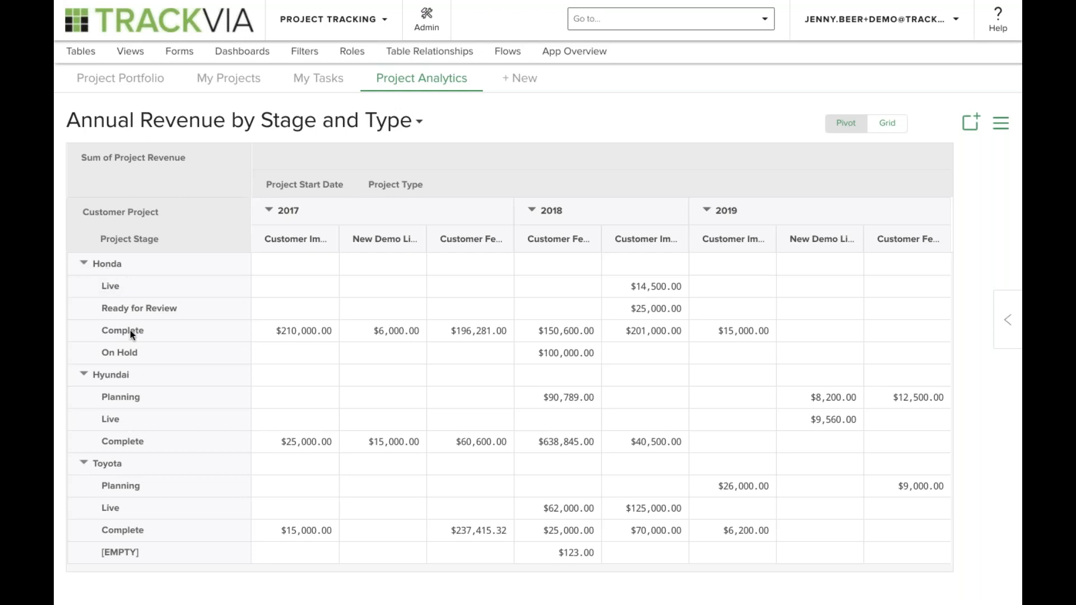
pyautogui.click(84, 265)
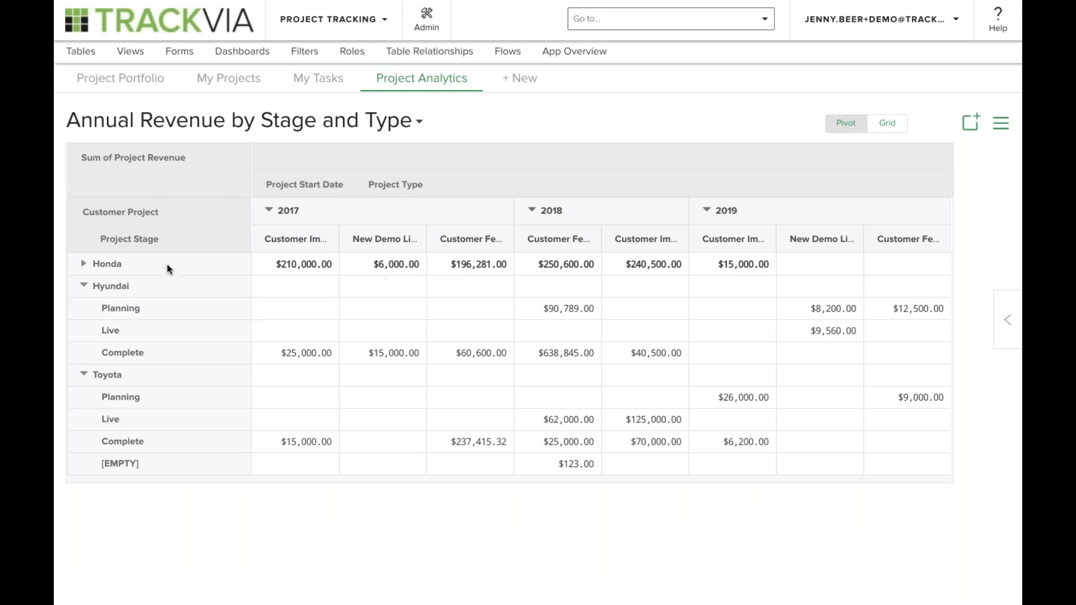
pyautogui.click(82, 264)
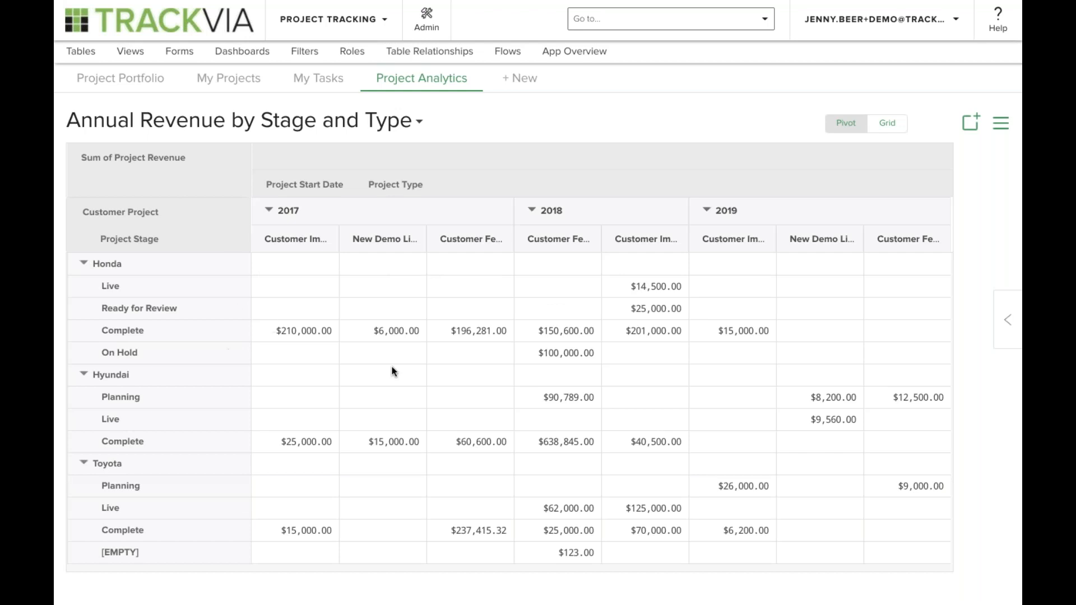
# Turn on grand totals for the Customer Project row field, save the settings and view the resulting pivot.
pyautogui.click(1008, 324)
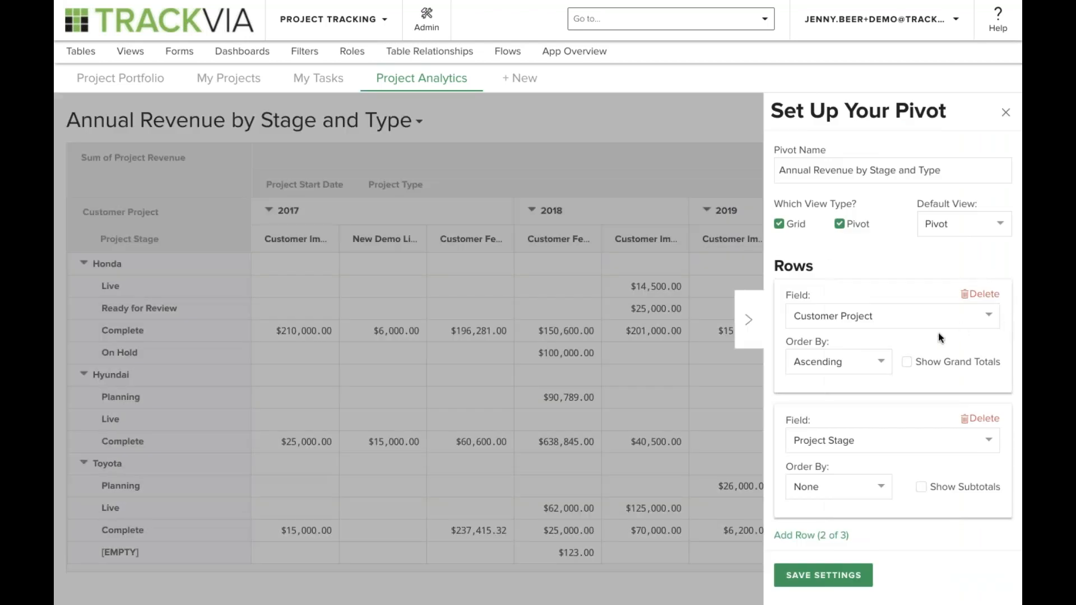
pyautogui.scroll(-2, 941, 337)
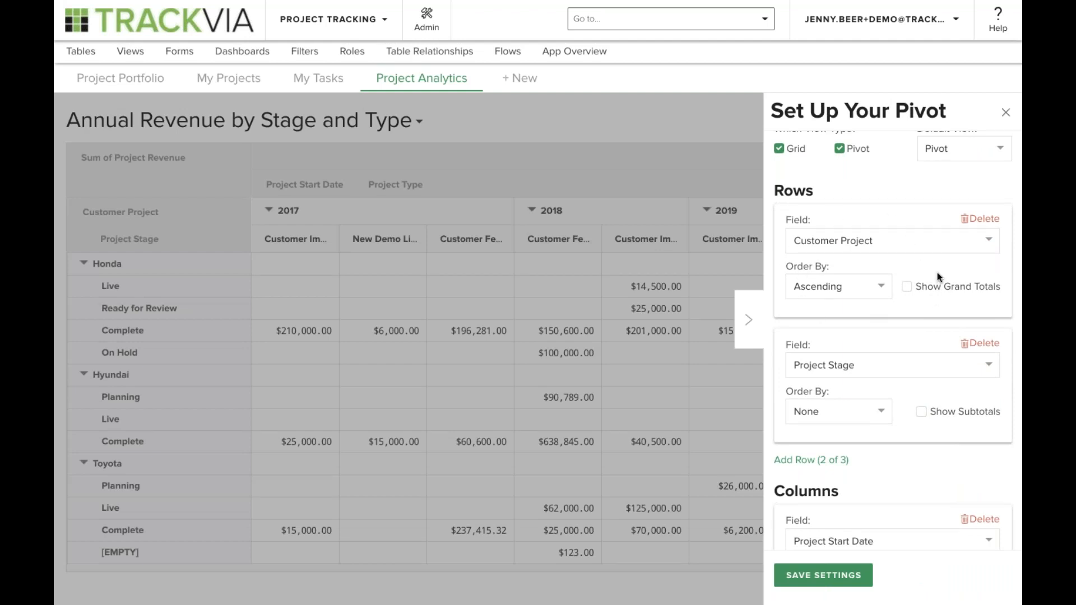
pyautogui.scroll(-3, 937, 273)
pyautogui.scroll(3, 937, 272)
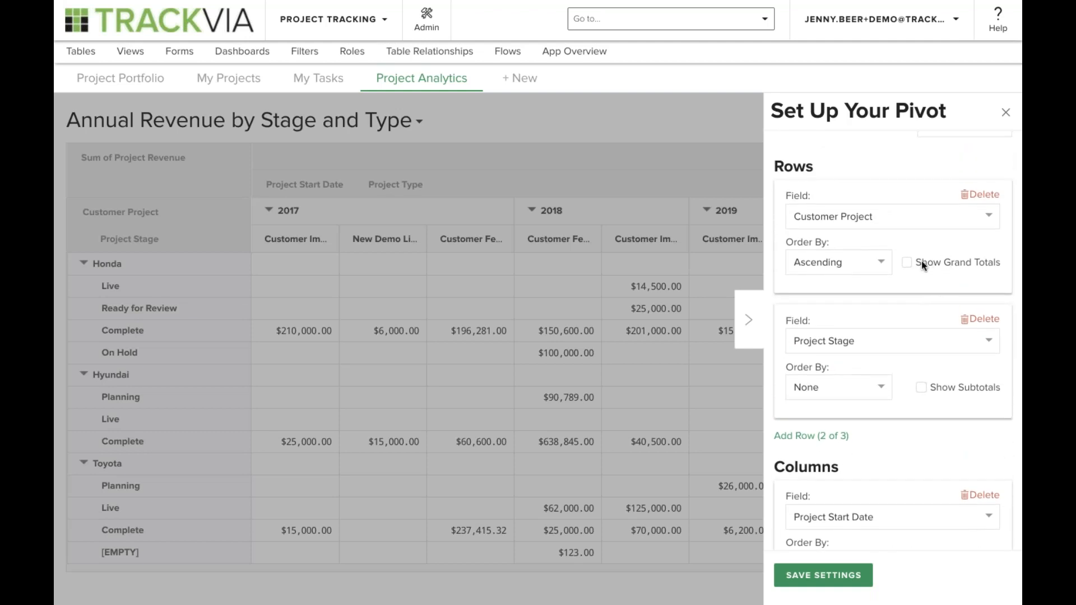
pyautogui.click(908, 263)
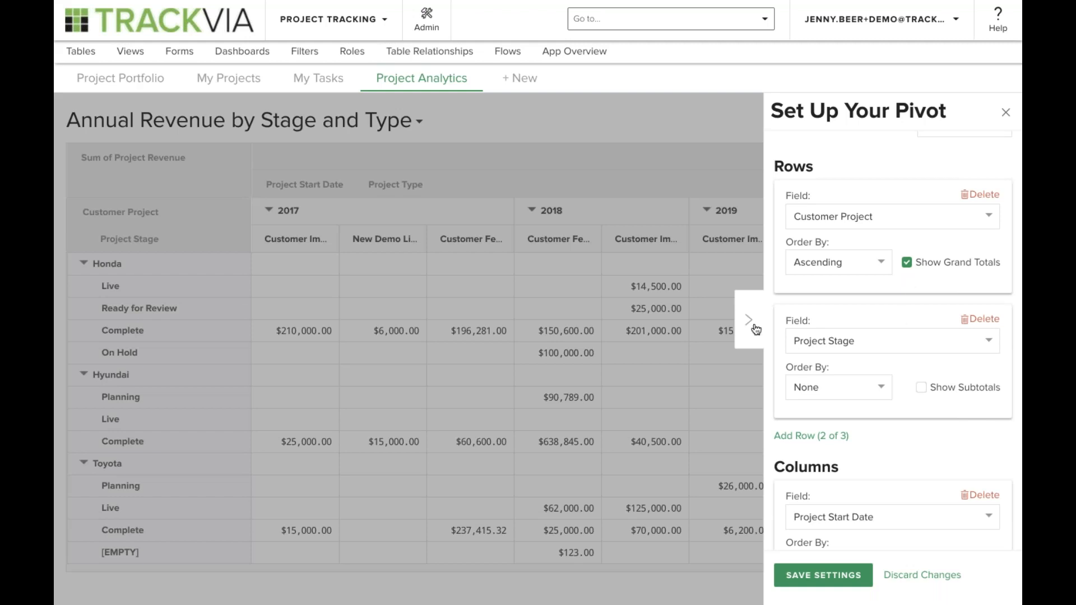
pyautogui.click(825, 577)
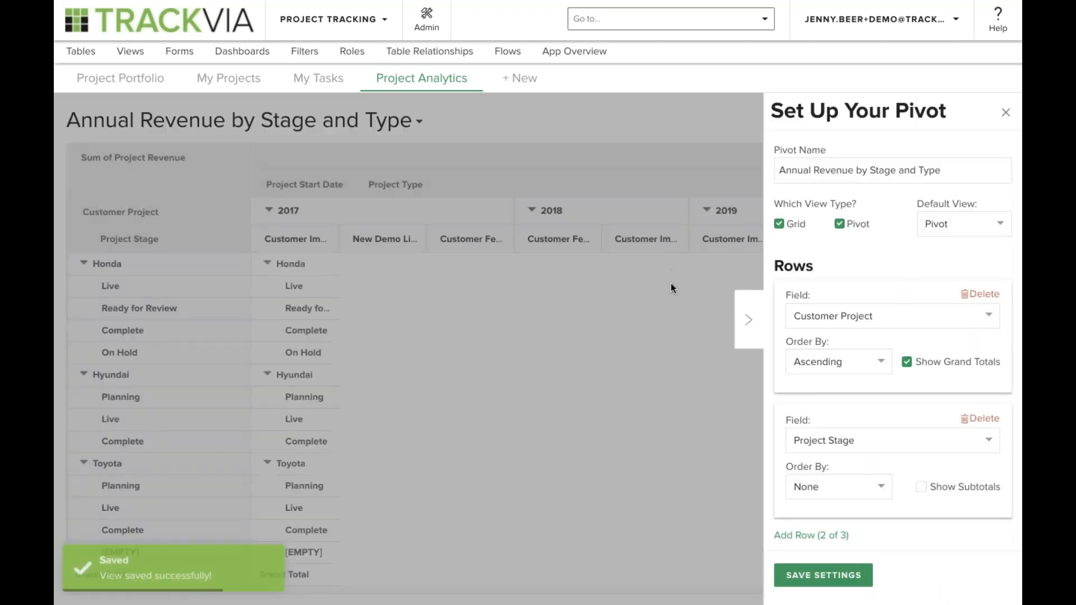
pyautogui.click(751, 335)
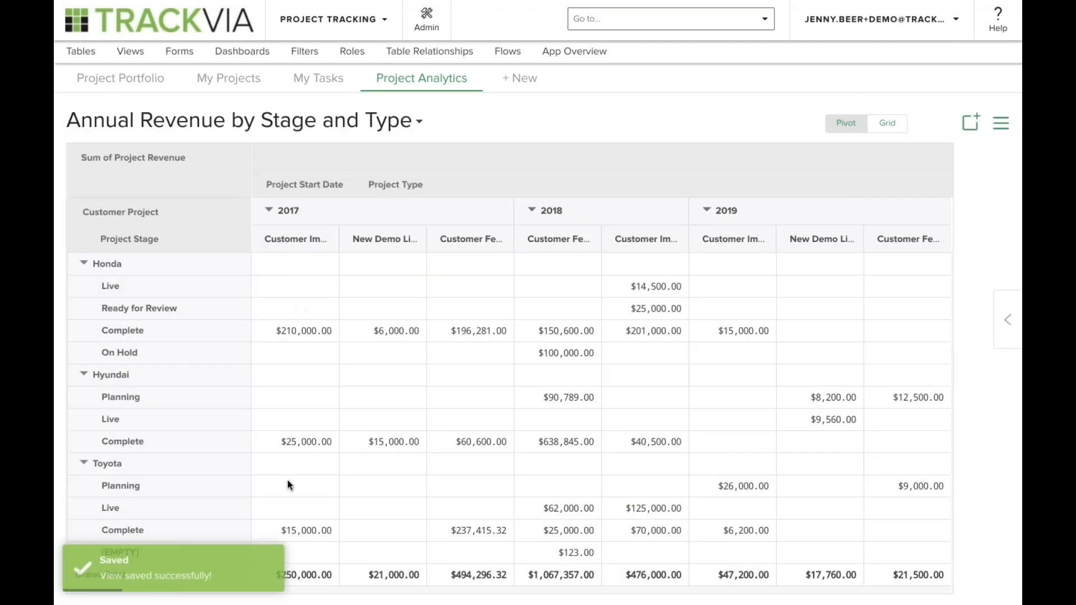
pyautogui.scroll(-1, 299, 529)
pyautogui.scroll(1, 299, 529)
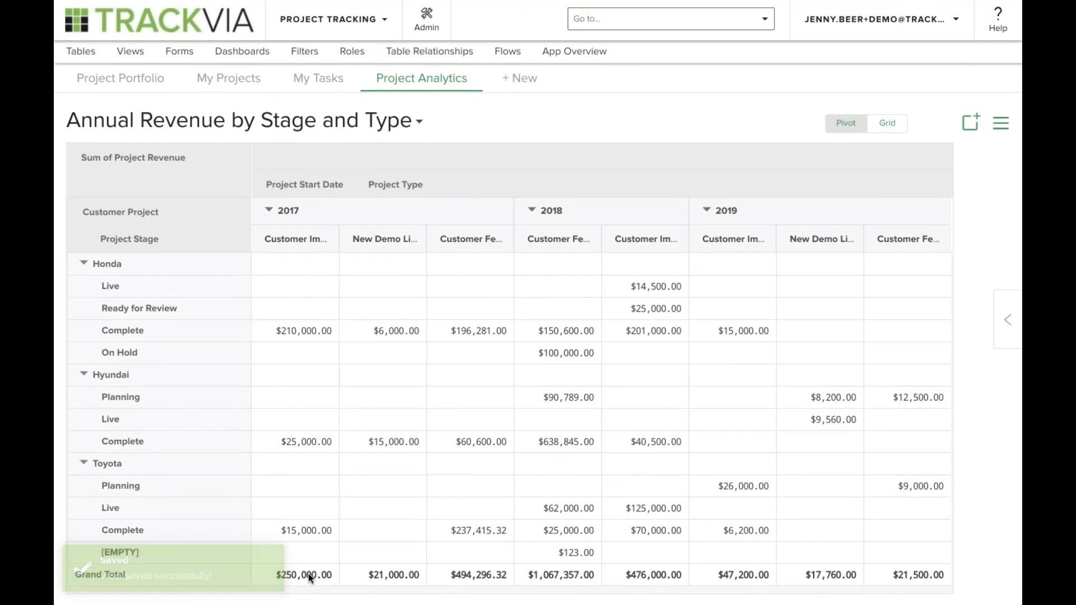
# Turn on subtotals for the Project Stage row field and save the pivot settings.
pyautogui.click(1007, 320)
pyautogui.scroll(-3, 908, 425)
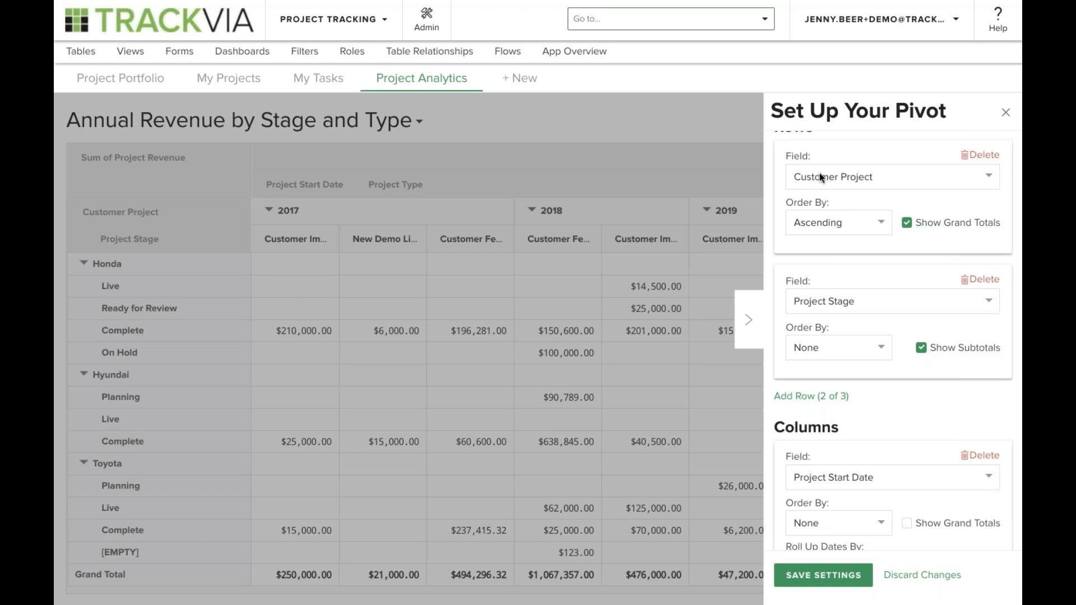
pyautogui.click(809, 567)
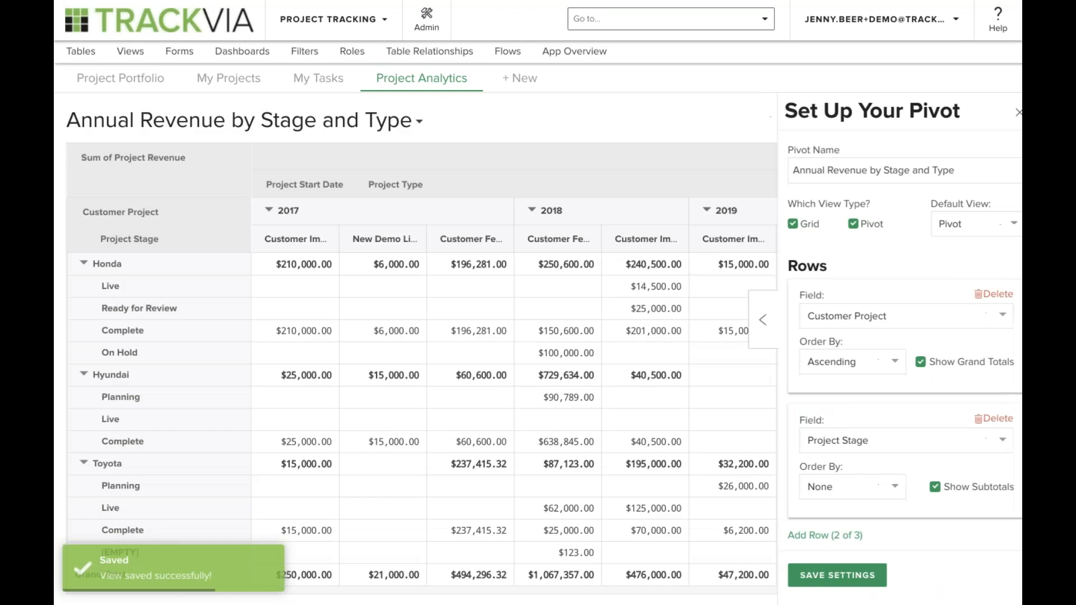
pyautogui.click(749, 319)
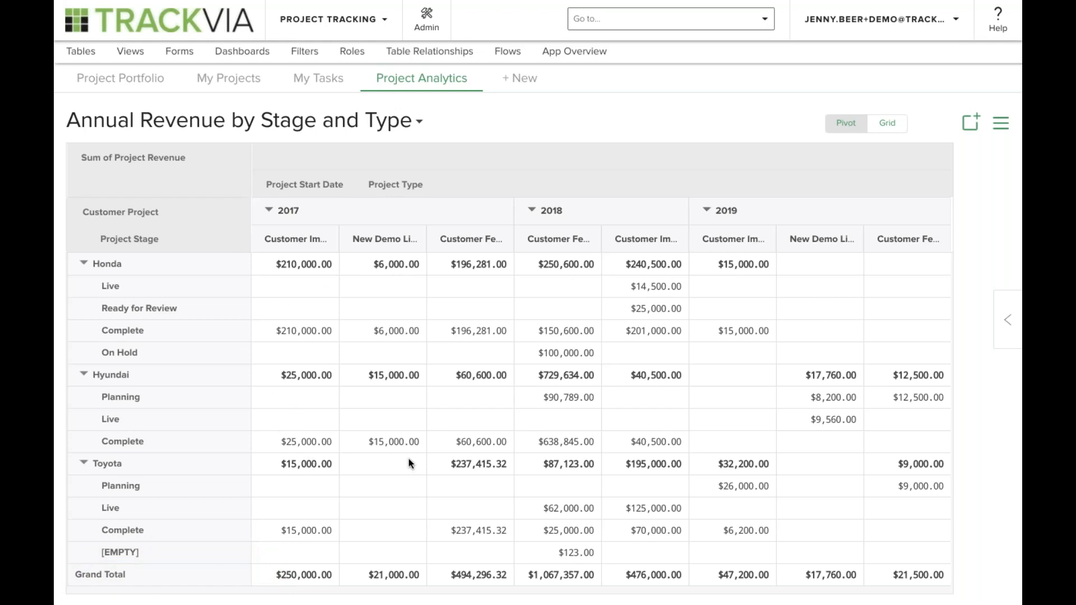
# Turn on grand totals for the Project Start Date column and subtotals for the Project Type column, and save the settings.
pyautogui.click(1007, 320)
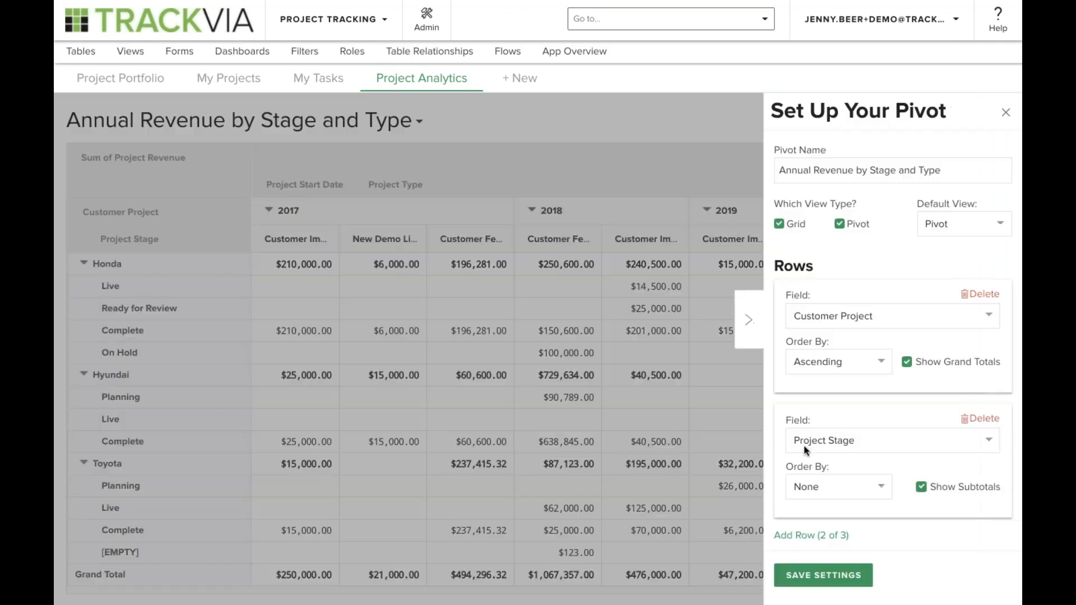
pyautogui.scroll(-7, 804, 445)
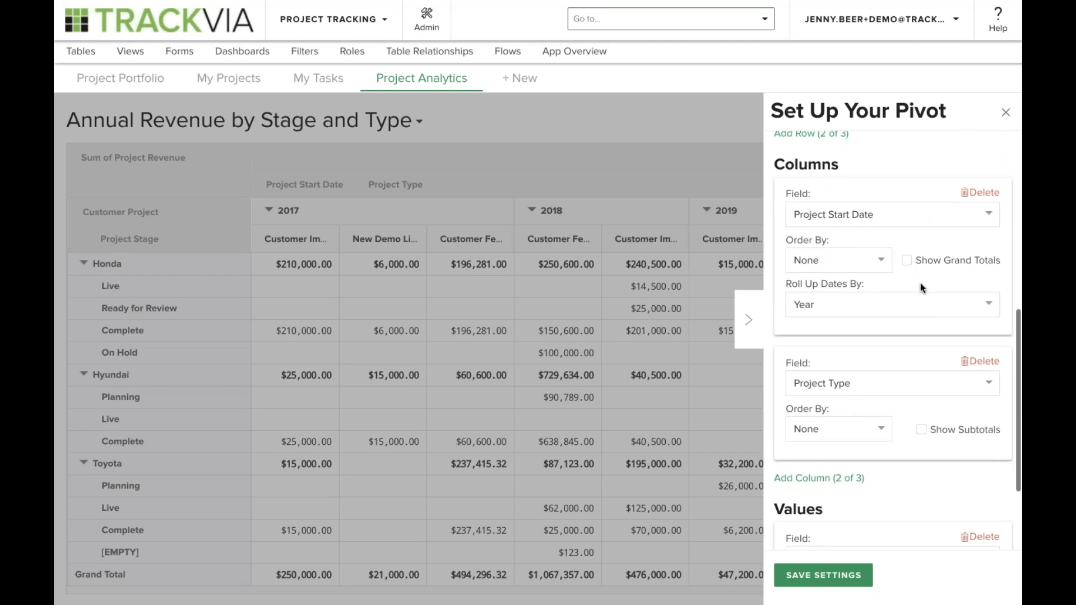
pyautogui.click(907, 261)
pyautogui.click(921, 429)
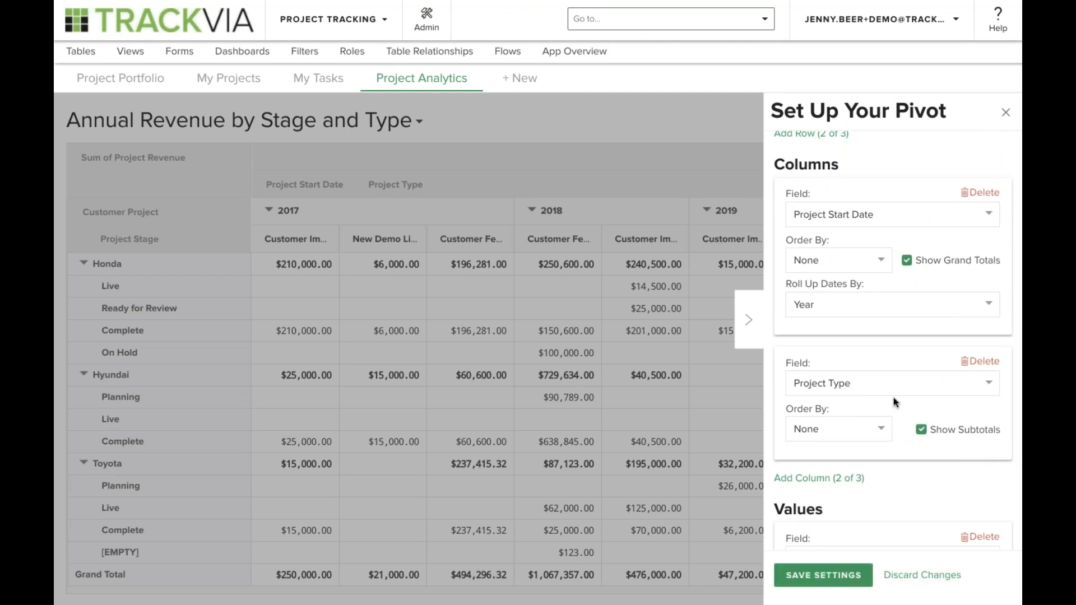
pyautogui.click(807, 587)
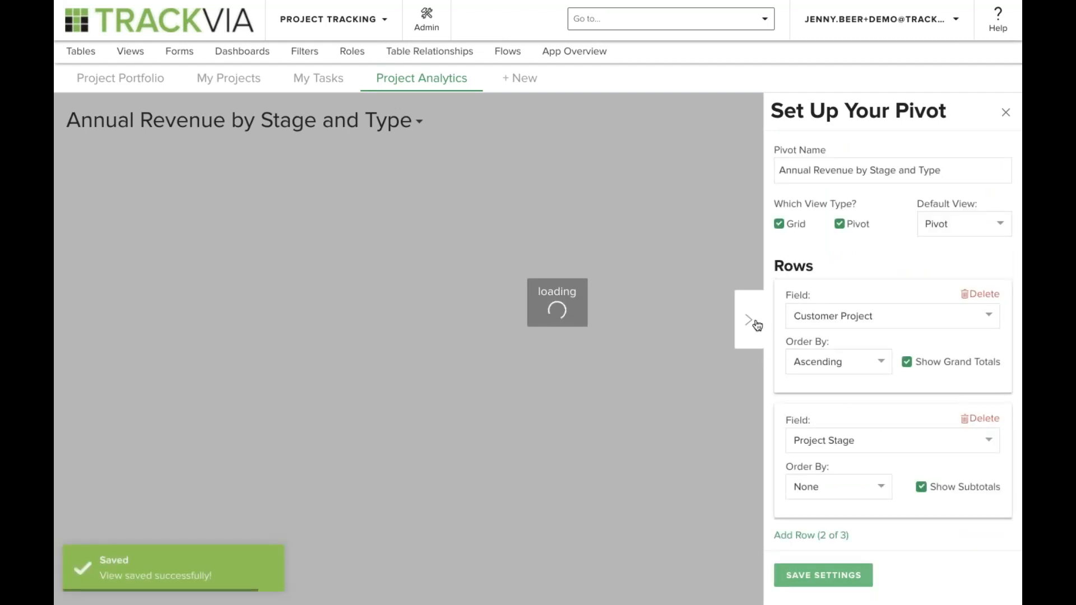
pyautogui.click(521, 209)
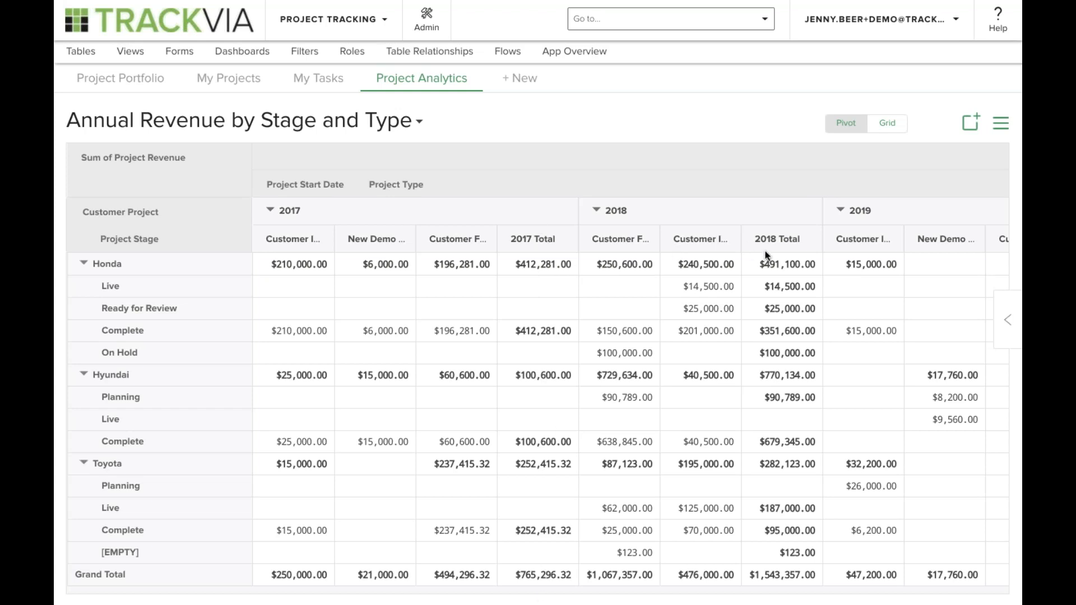
# Display the view's underlying project records as a grid, and return to the pivot display.
pyautogui.click(1003, 323)
pyautogui.click(750, 321)
pyautogui.click(885, 127)
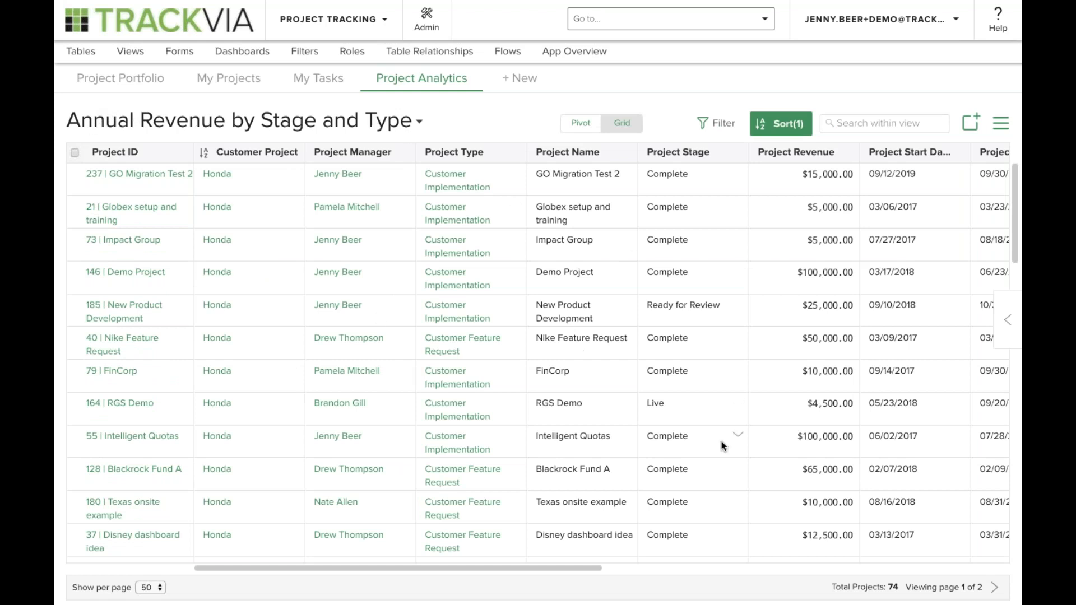
pyautogui.click(580, 122)
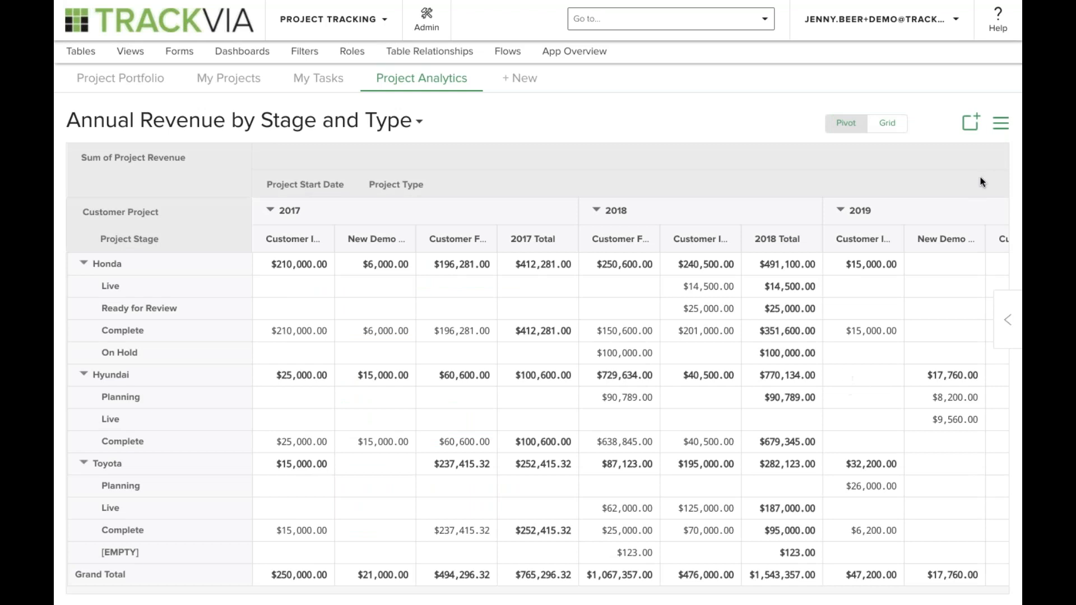
# Add a conditional formatting rule for the pivot view type that highlights the Project Revenue field.
pyautogui.click(1002, 129)
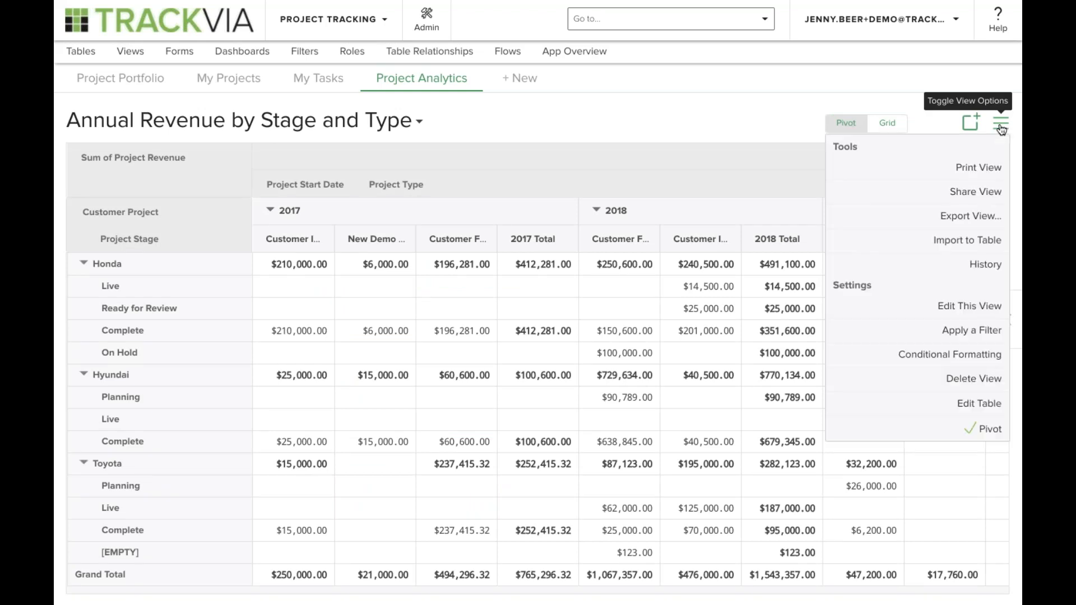
pyautogui.click(925, 359)
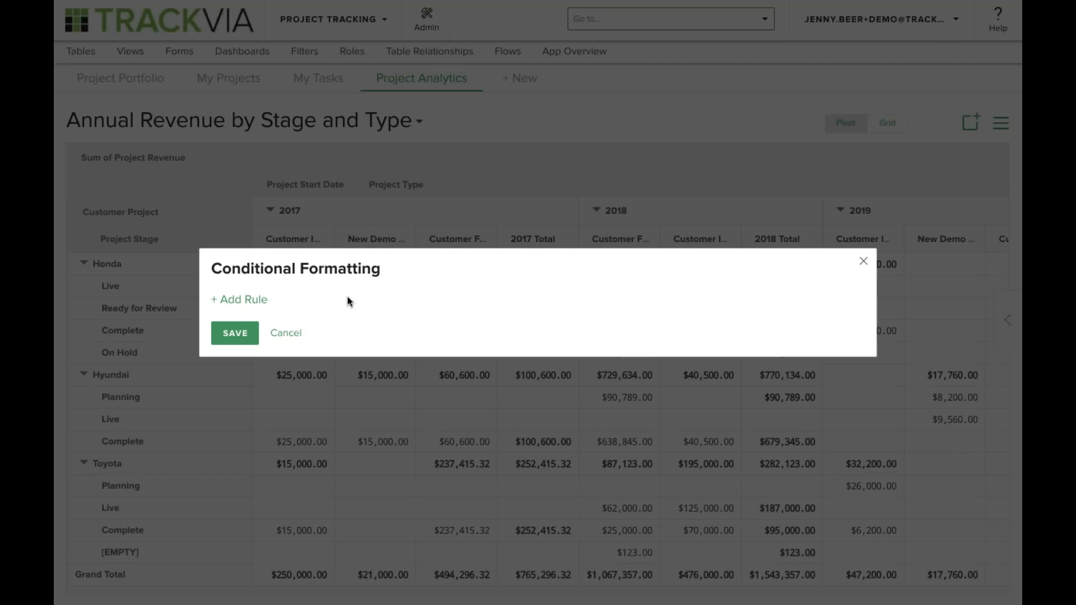
pyautogui.click(240, 303)
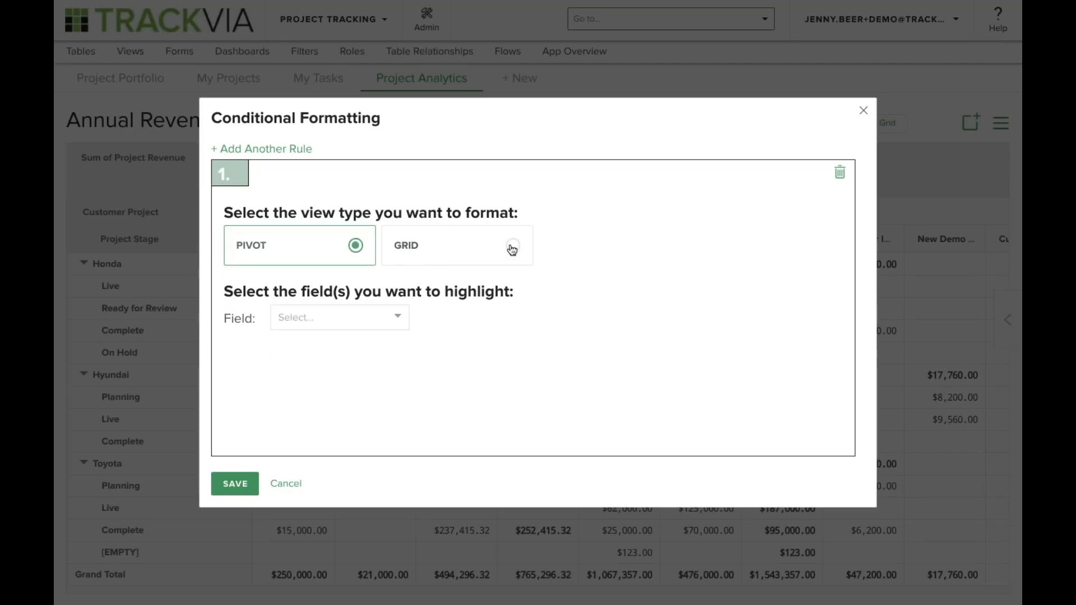
pyautogui.click(401, 249)
pyautogui.click(310, 255)
pyautogui.click(418, 252)
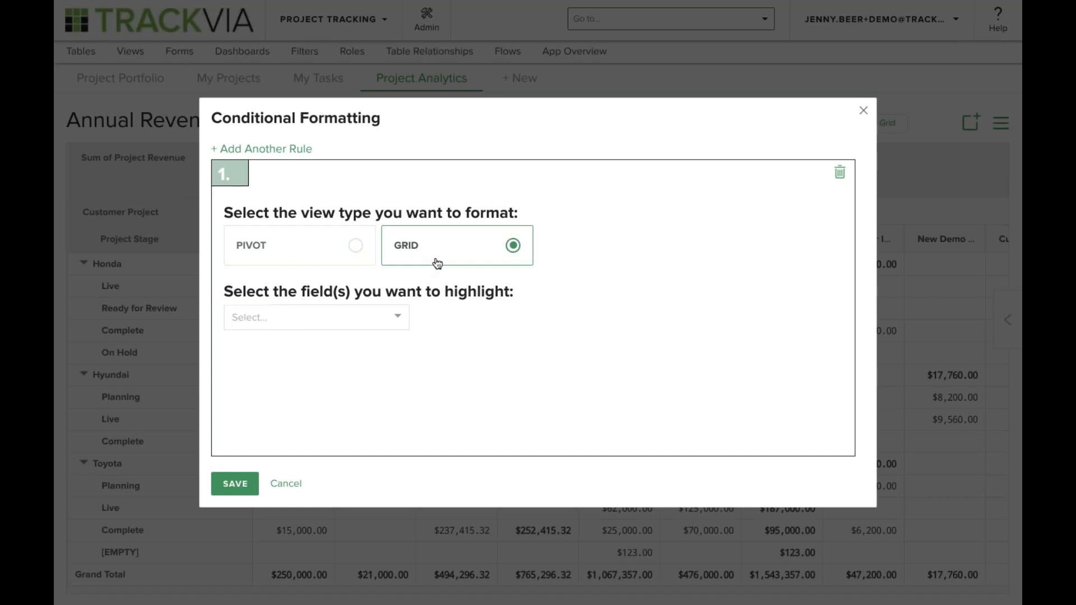
pyautogui.click(296, 251)
pyautogui.click(456, 248)
pyautogui.click(280, 247)
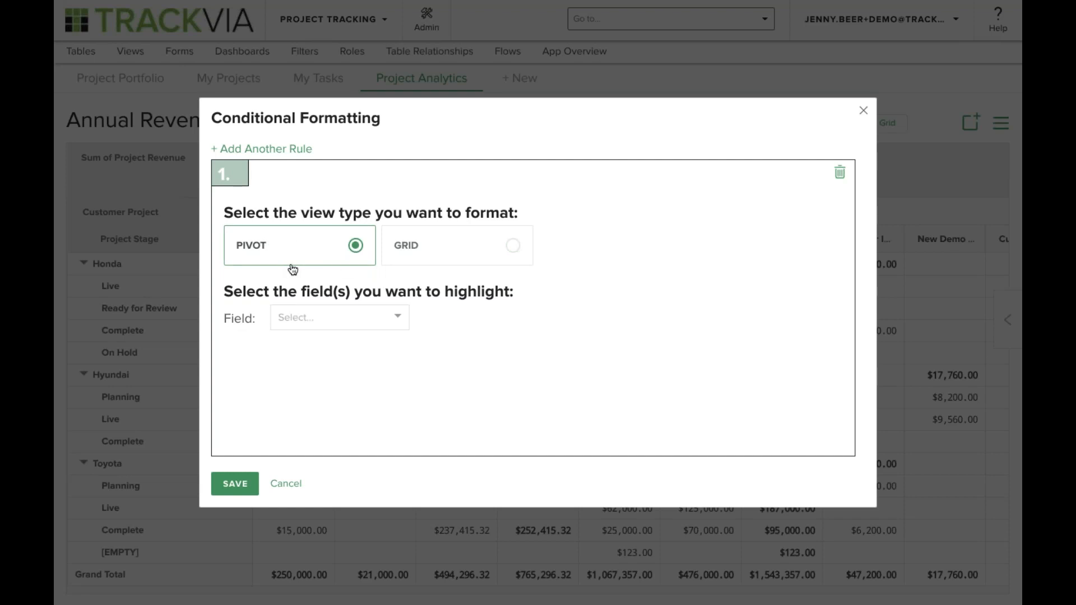
pyautogui.click(389, 318)
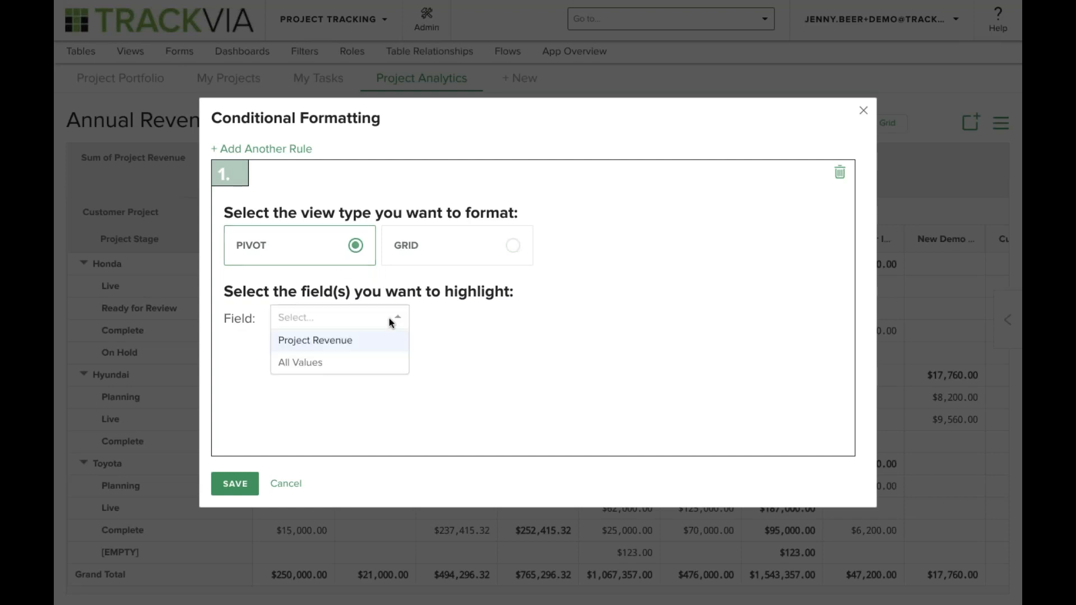
pyautogui.click(324, 344)
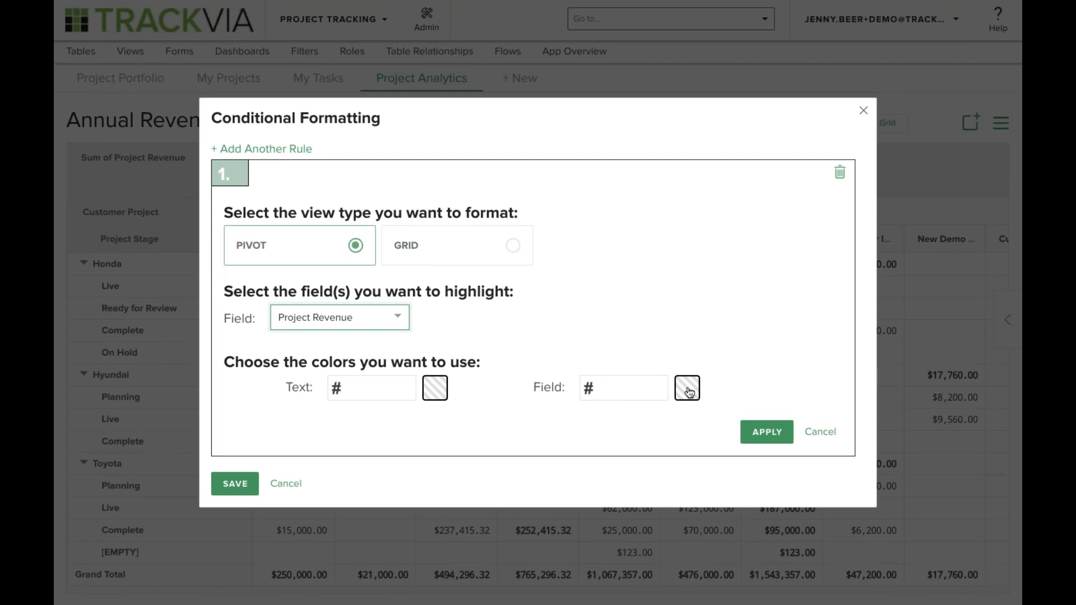
# Set the highlight rule's field color to cyan (#00FFFF).
pyautogui.click(687, 388)
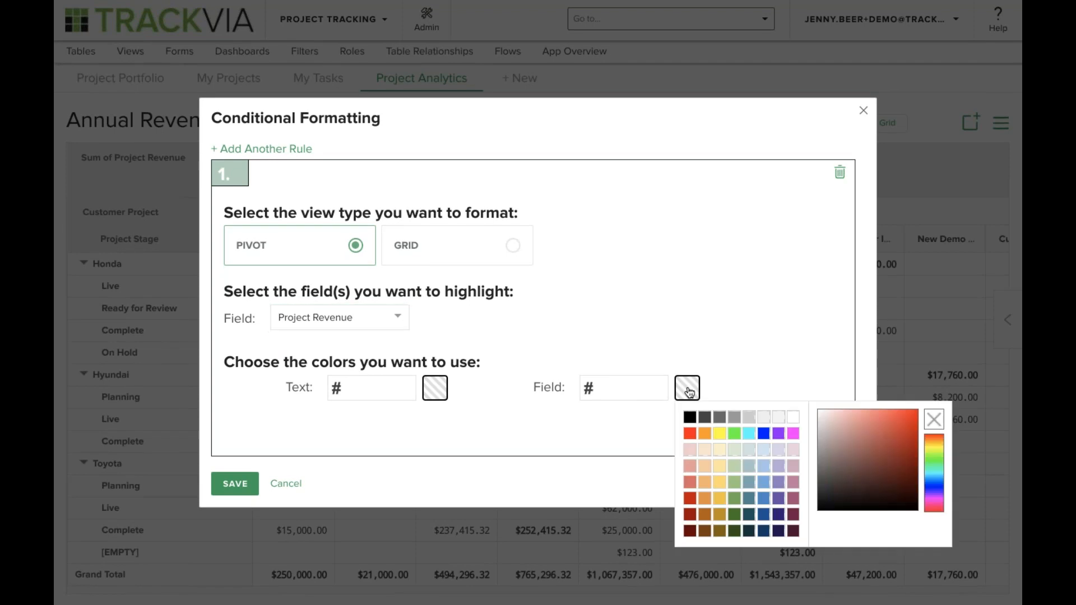
pyautogui.click(748, 433)
pyautogui.click(559, 405)
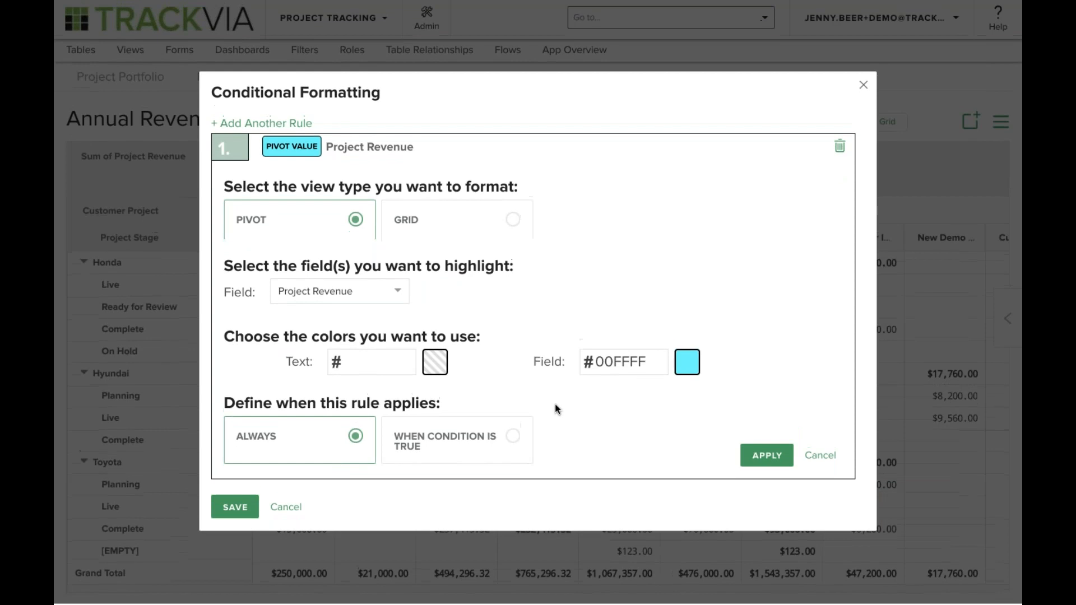
# Make the rule apply only when Project Revenue is greater than 400000, apply it and save the conditional formatting.
pyautogui.click(505, 445)
pyautogui.scroll(-3, 574, 445)
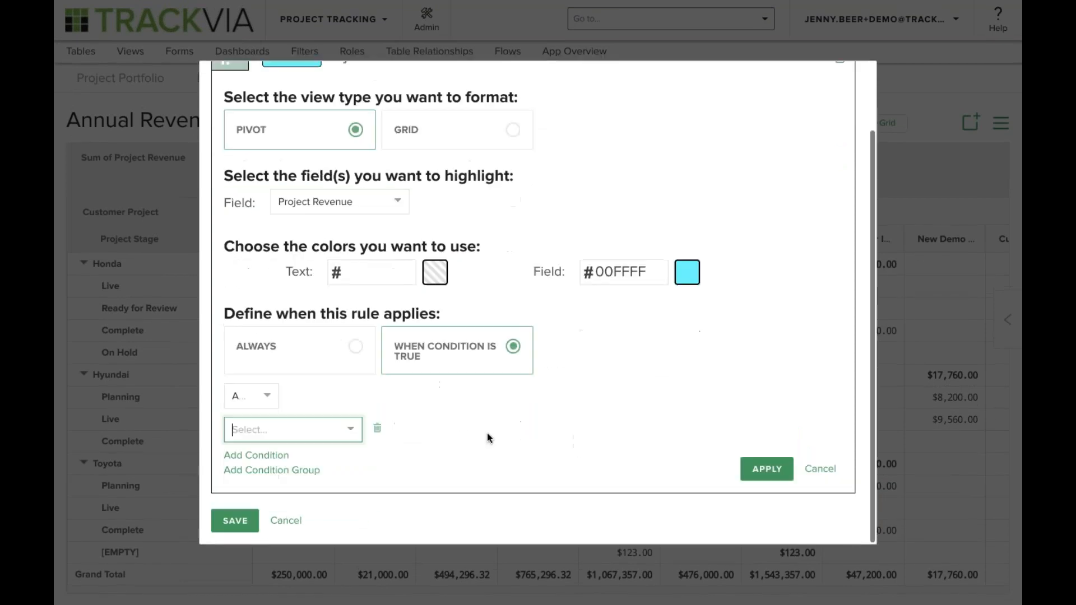
pyautogui.click(339, 438)
pyautogui.click(314, 452)
pyautogui.click(435, 430)
pyautogui.click(420, 497)
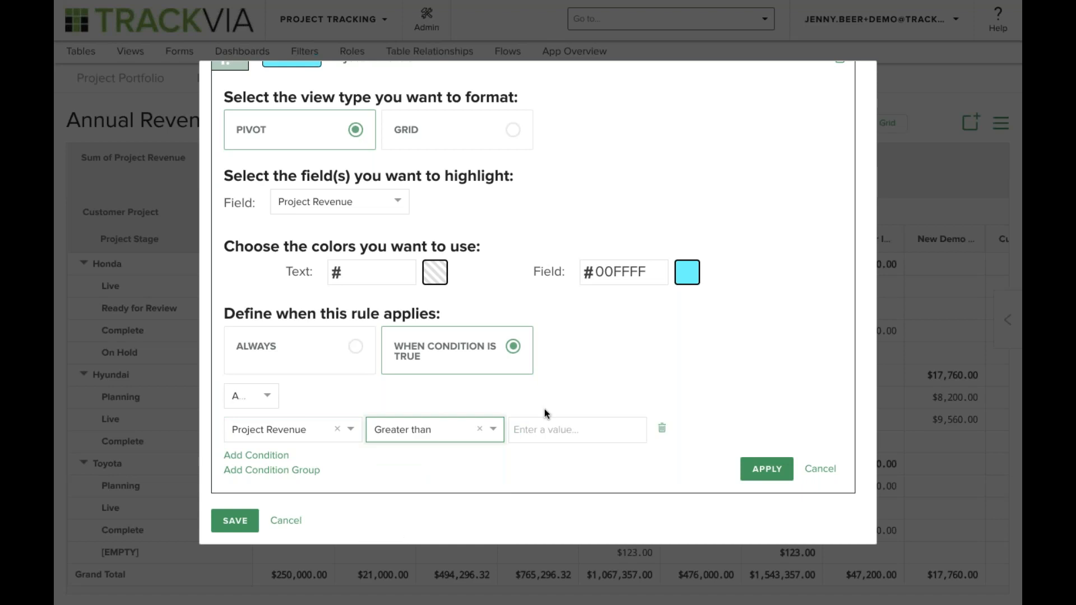
pyautogui.click(535, 427)
pyautogui.write('40000')
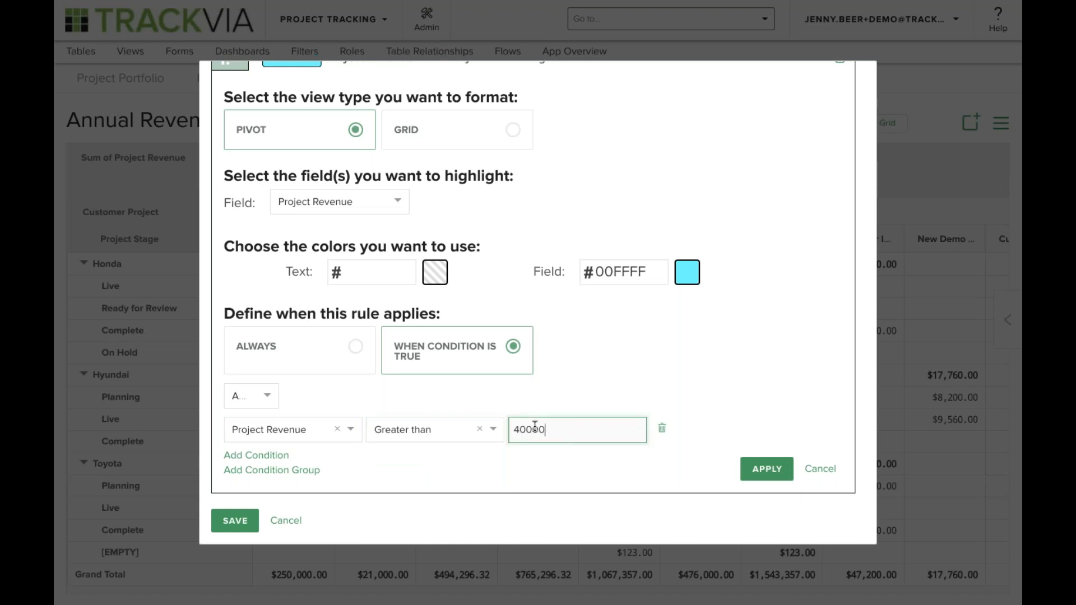
pyautogui.write('0')
pyautogui.click(754, 469)
pyautogui.click(233, 350)
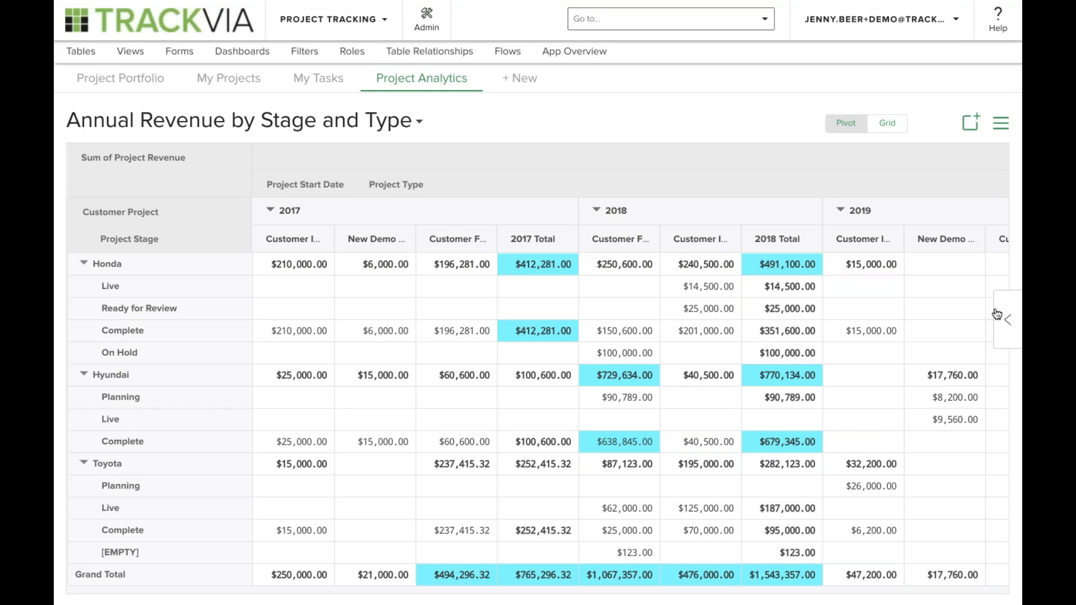
# Drill into Toyota's 2018 Customer Feature Request value with the empty stage, set that record's Project Stage to Complete and return to the pivot.
pyautogui.doubleClick(631, 553)
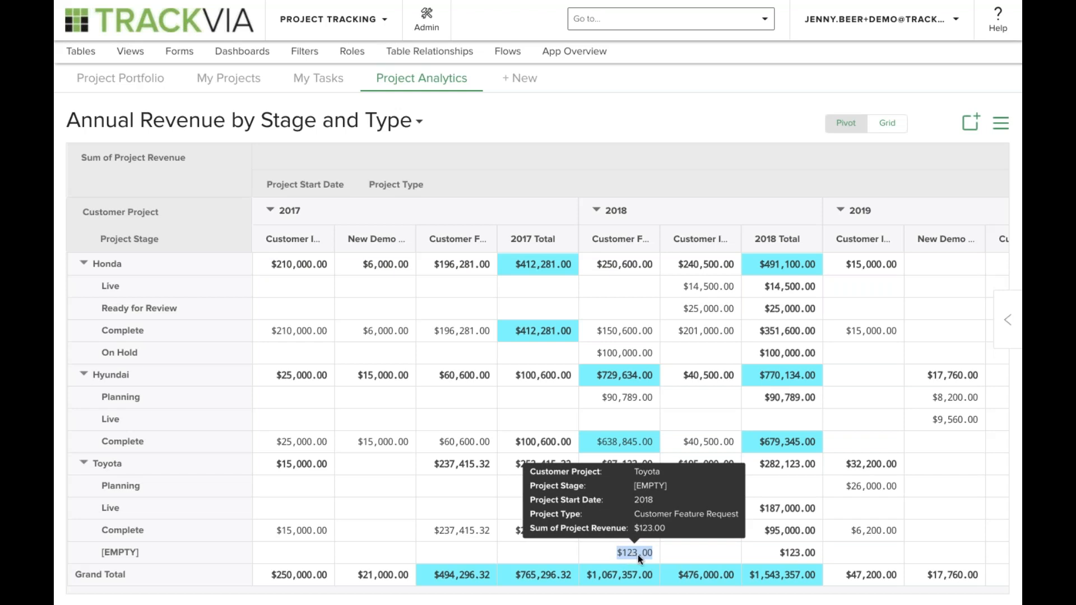
pyautogui.click(633, 553)
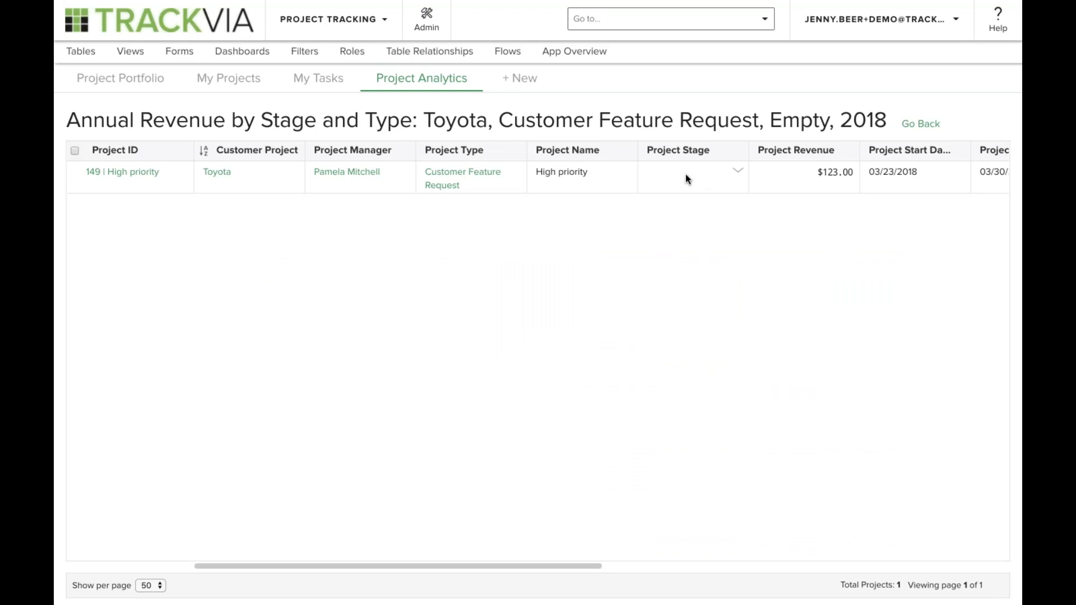
pyautogui.click(737, 173)
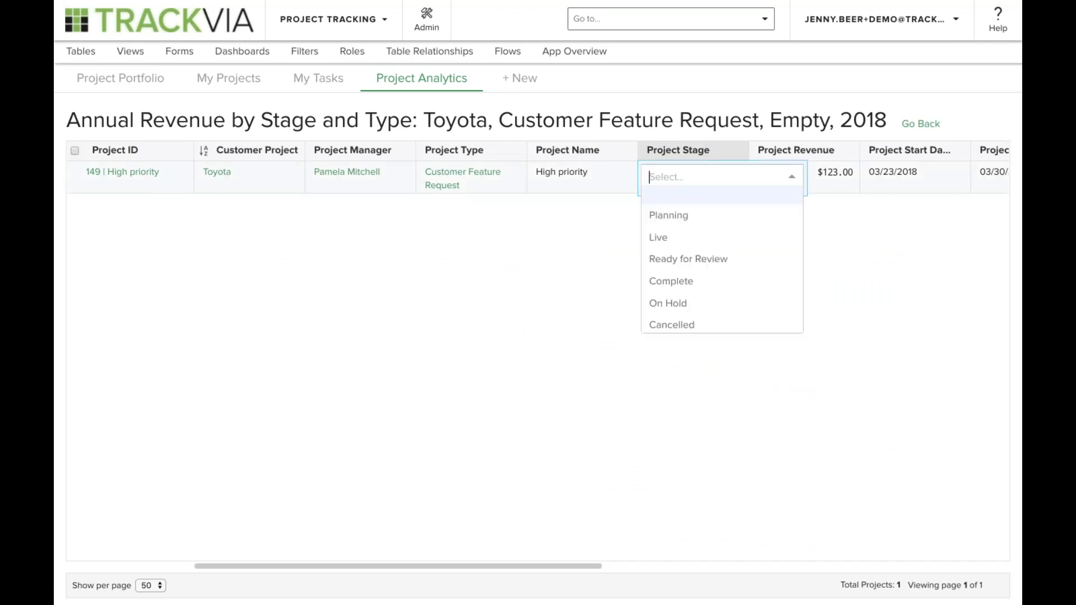
pyautogui.click(685, 283)
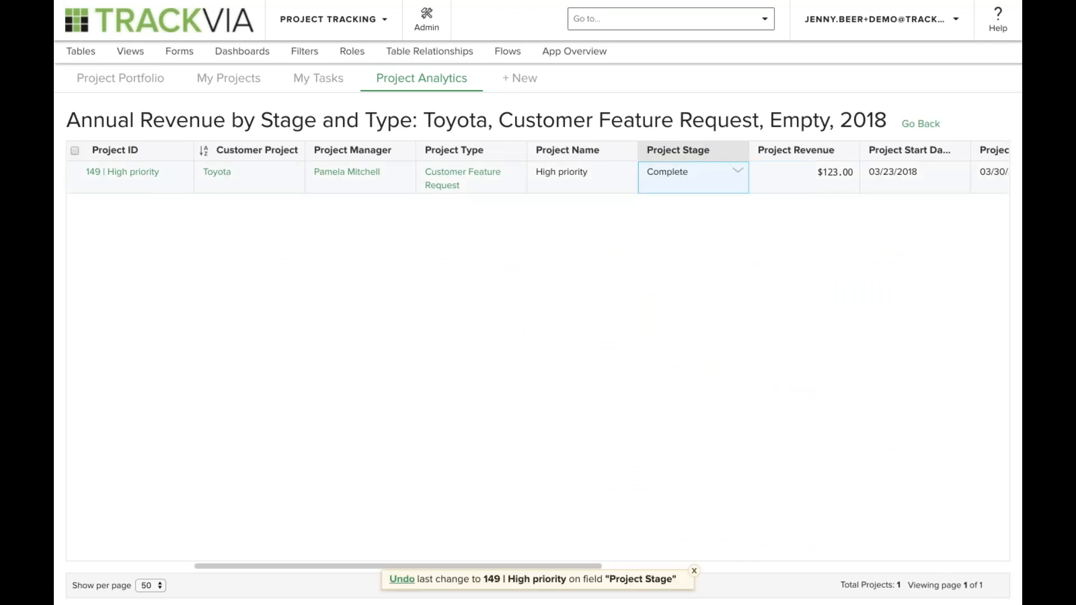
pyautogui.click(921, 125)
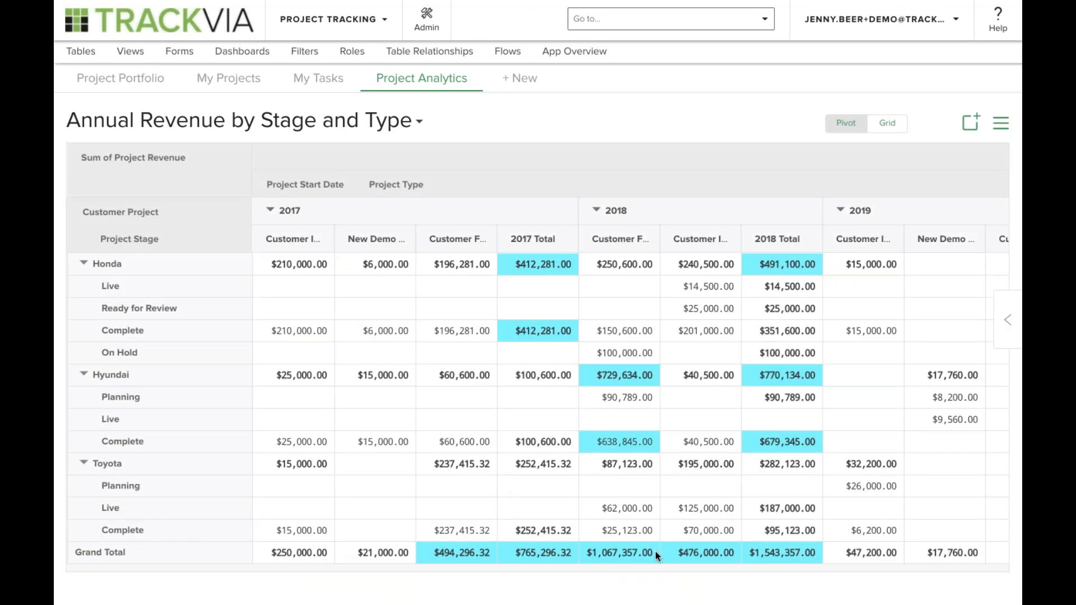
pyautogui.doubleClick(643, 536)
# Export the pivot data of the view as a PDF.
pyautogui.click(1000, 125)
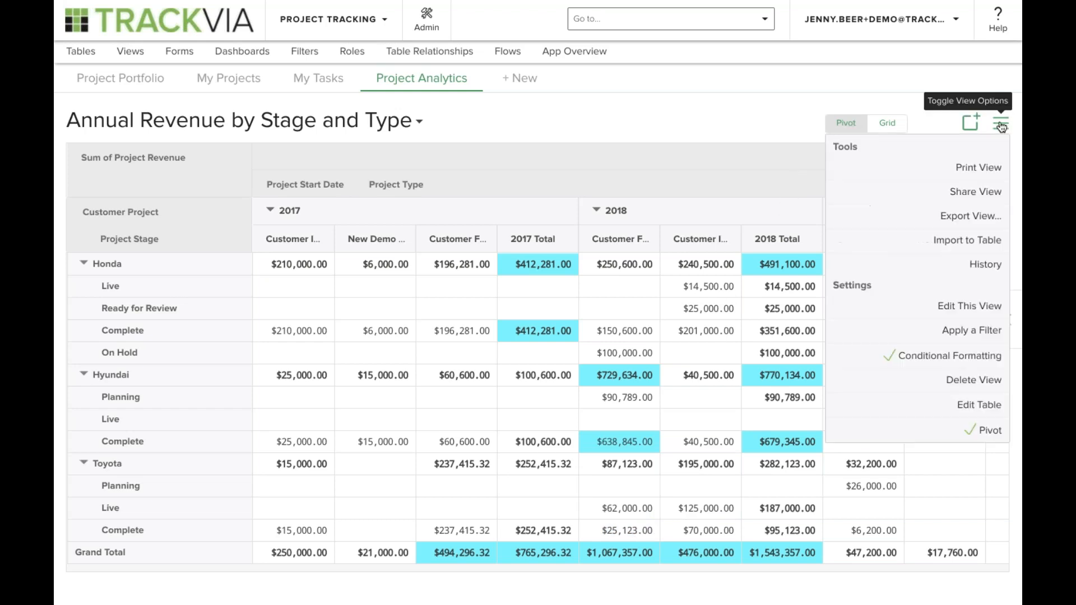
pyautogui.click(927, 217)
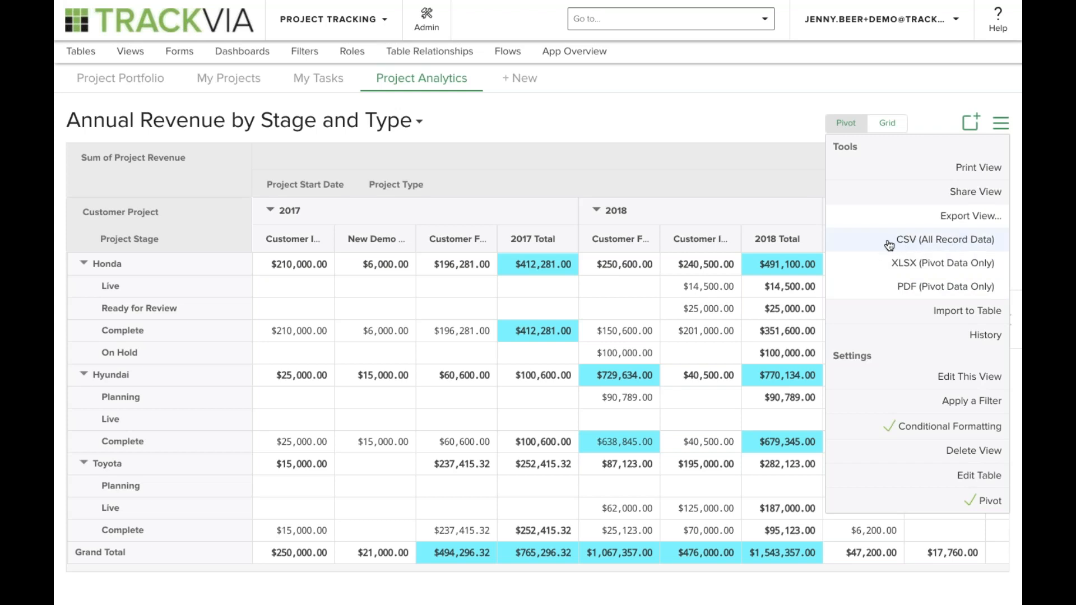
pyautogui.click(874, 288)
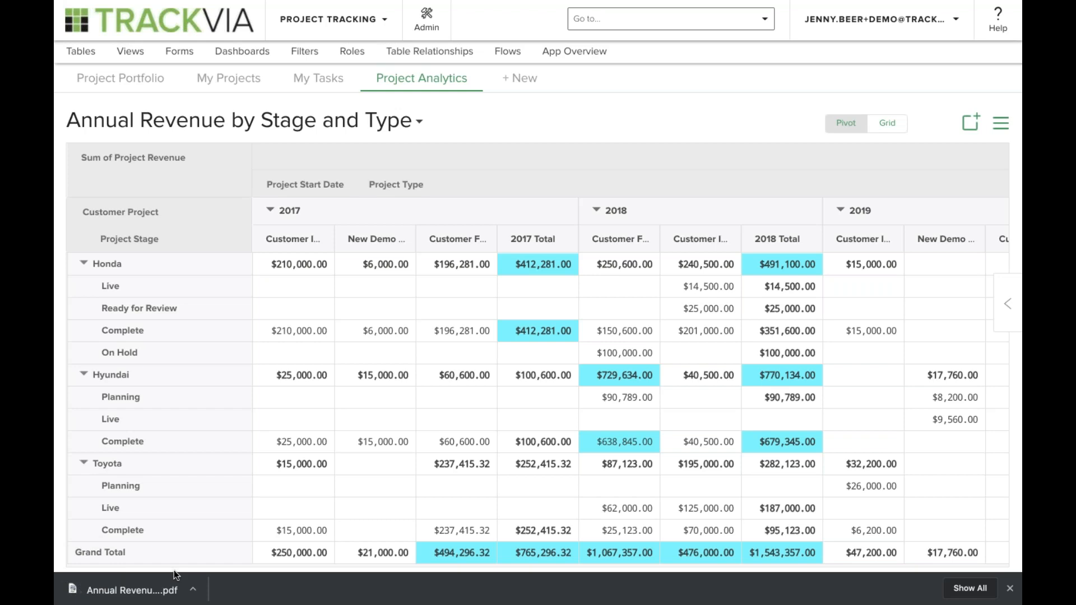
# Open the exported PDF in the system viewer, look through its pages and return to TrackVia.
pyautogui.click(192, 590)
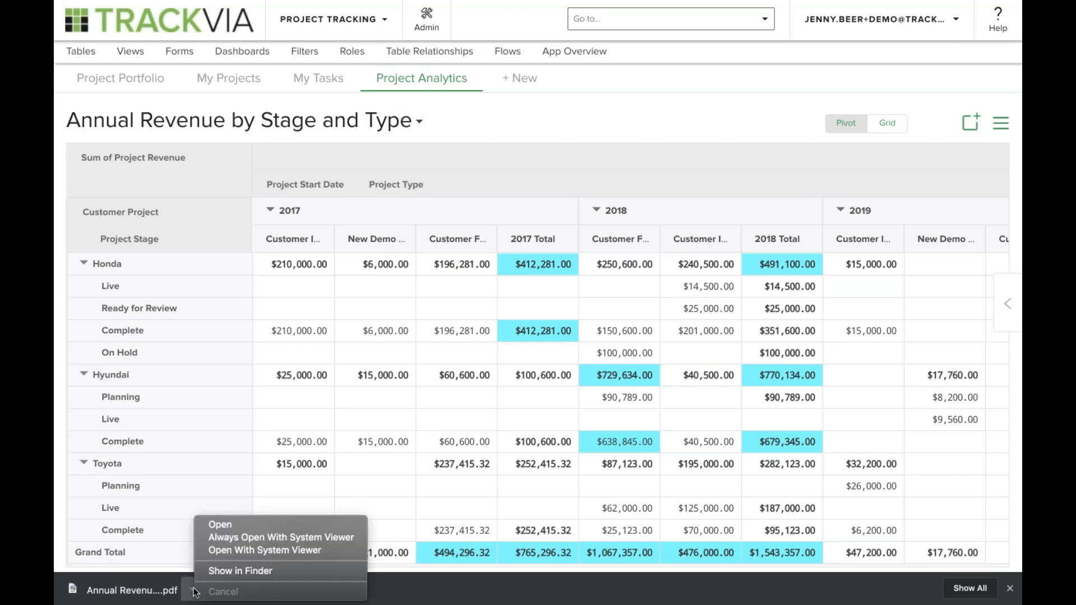
pyautogui.click(241, 552)
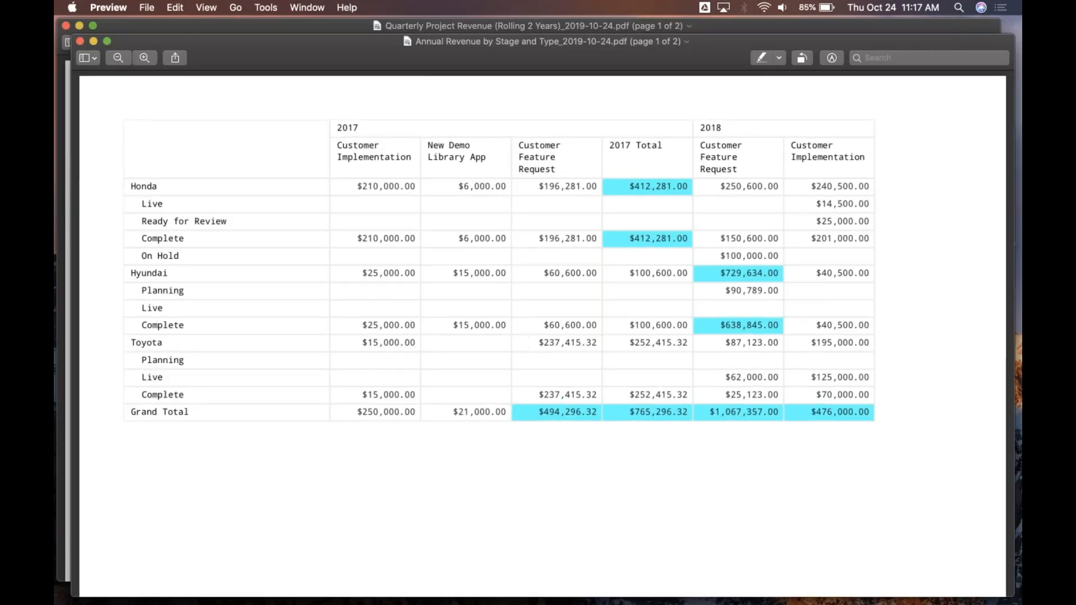
pyautogui.scroll(-10, 542, 336)
pyautogui.scroll(10, 373, 190)
pyautogui.hotkey('ctrl', 'Right')
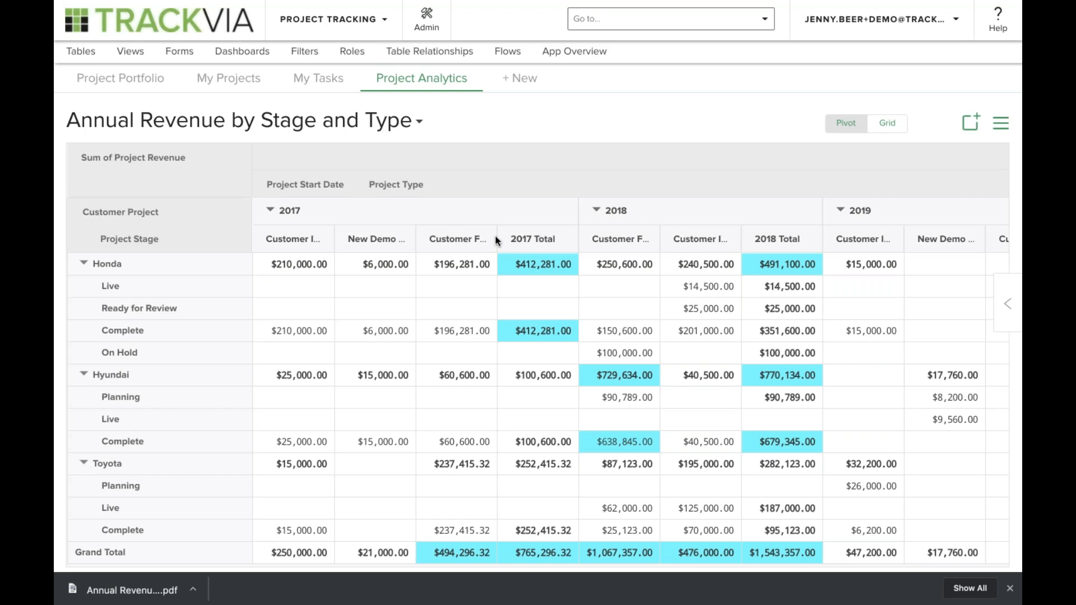
# Widen the 2017 Customer Feature Request column, and sort the pivot rows descending by 2018 Total and by 2017 Total.
pyautogui.moveTo(496, 240); pyautogui.dragTo(564, 230)
pyautogui.click(843, 239)
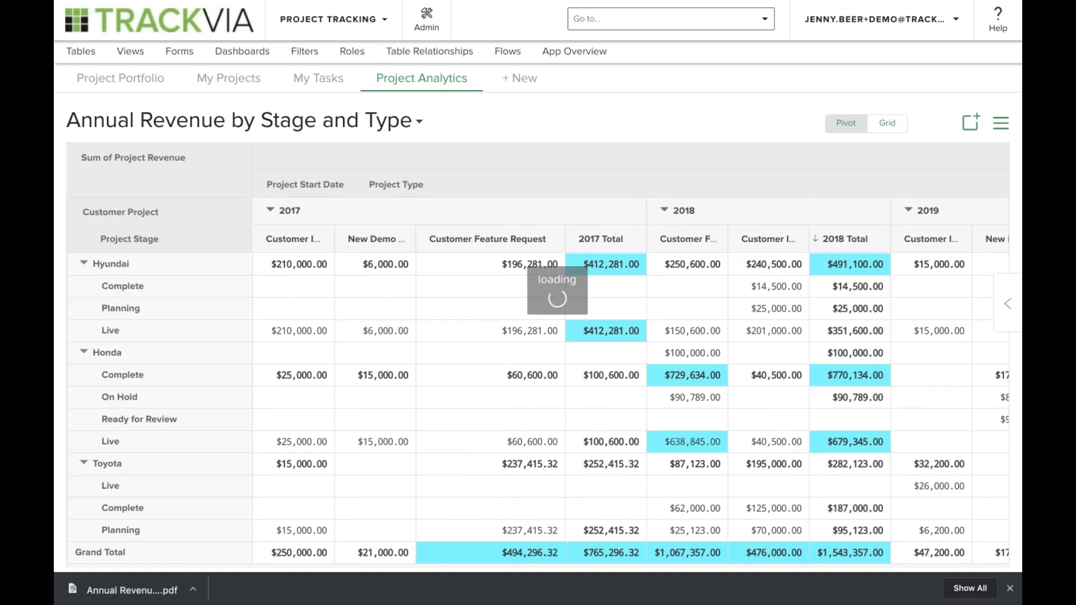
pyautogui.click(627, 213)
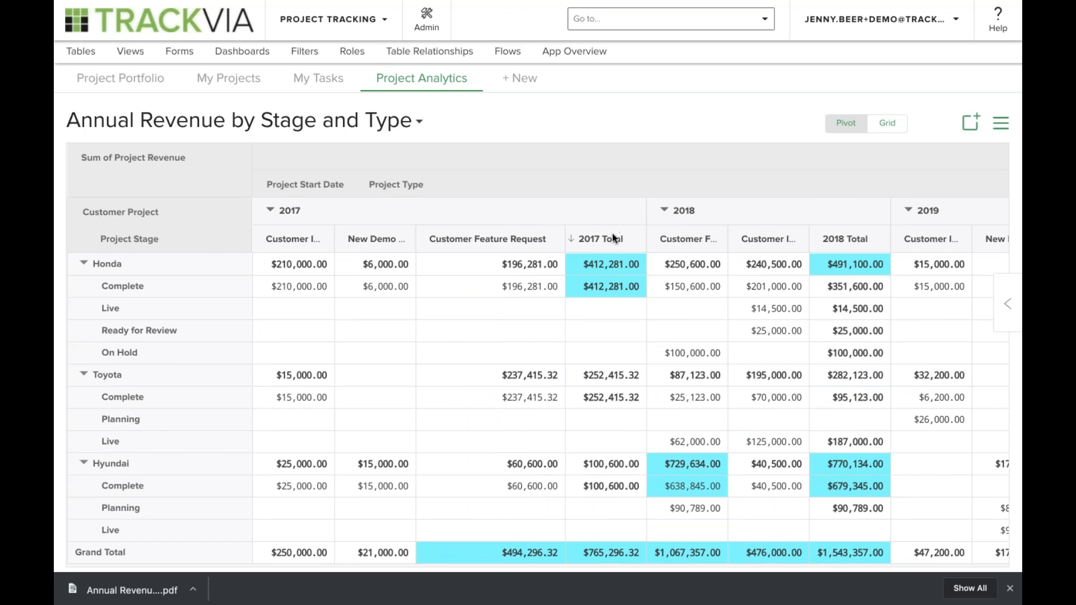
# Sort the rows by 2017 Customer Feature Request in ascending and descending order, and finally by 2018 Customer Implementation in descending order.
pyautogui.click(464, 238)
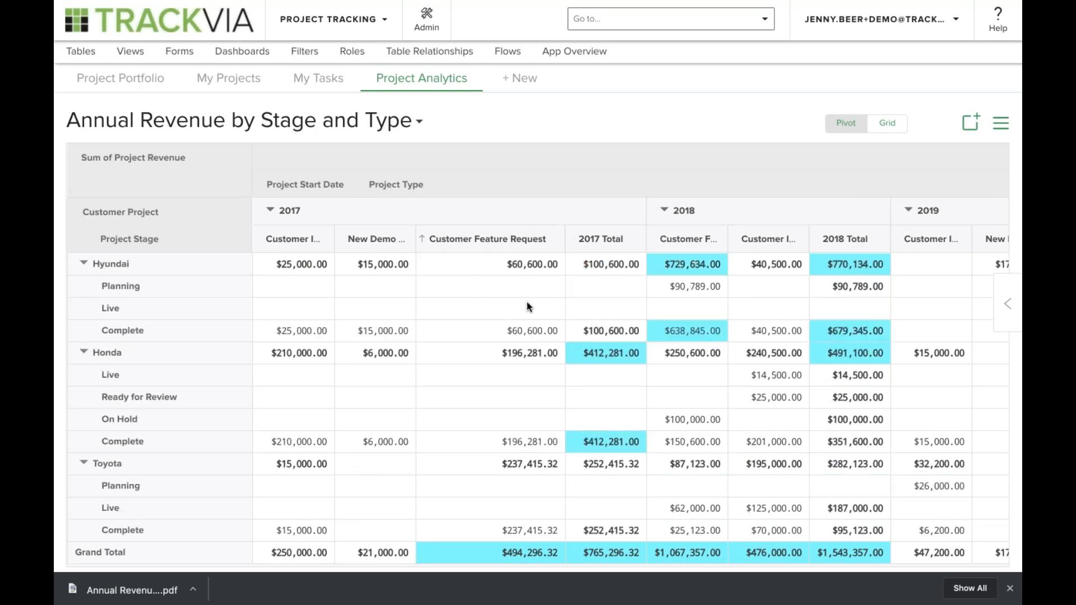
pyautogui.click(488, 240)
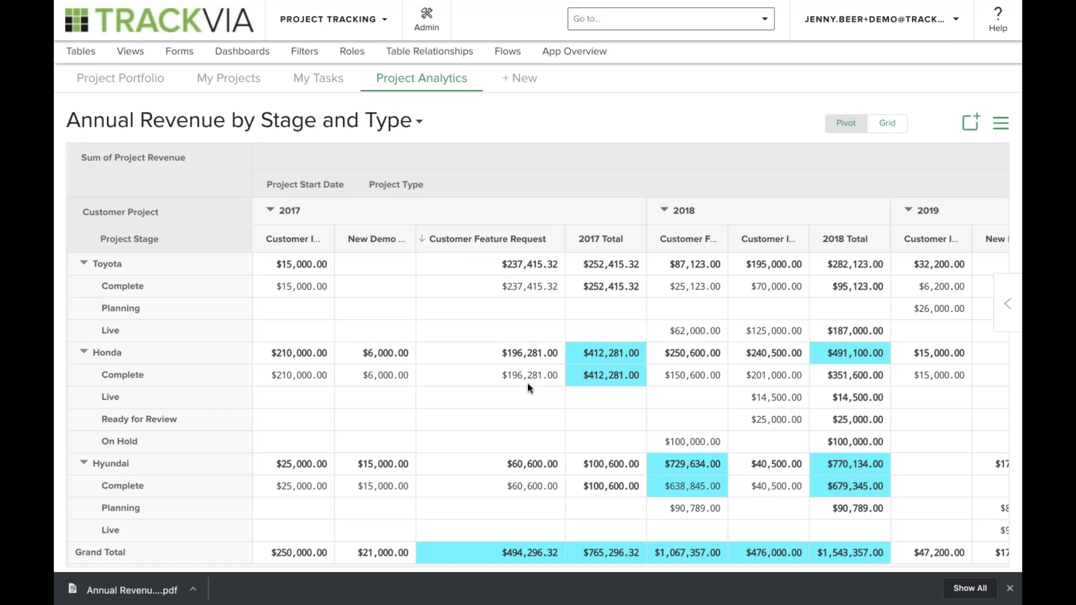
pyautogui.click(768, 233)
pyautogui.click(768, 233)
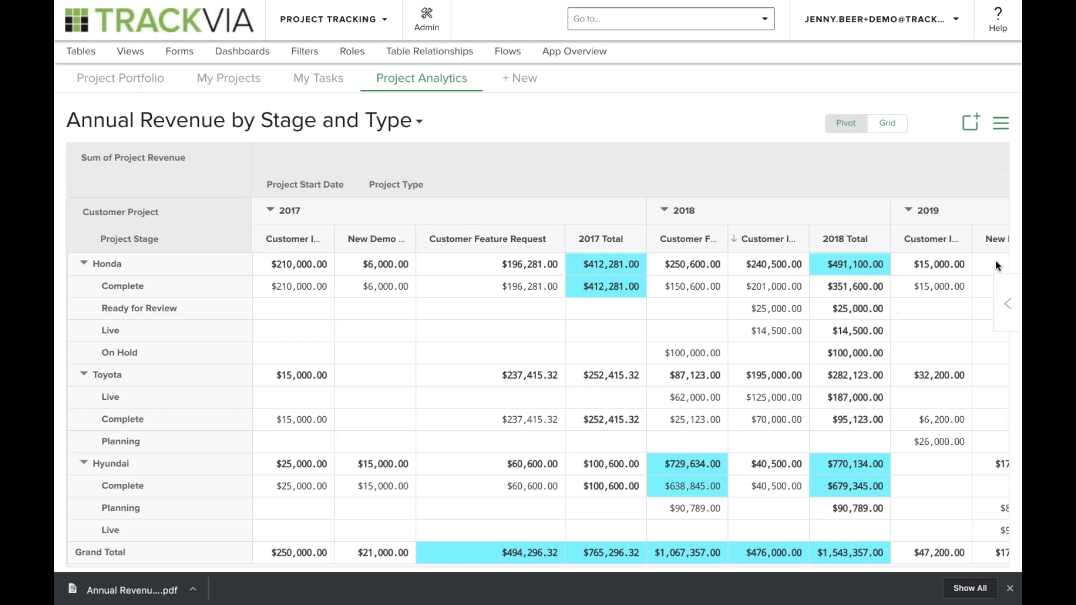
# Delete the Project Type field from the columns in the pivot setup.
pyautogui.click(1006, 309)
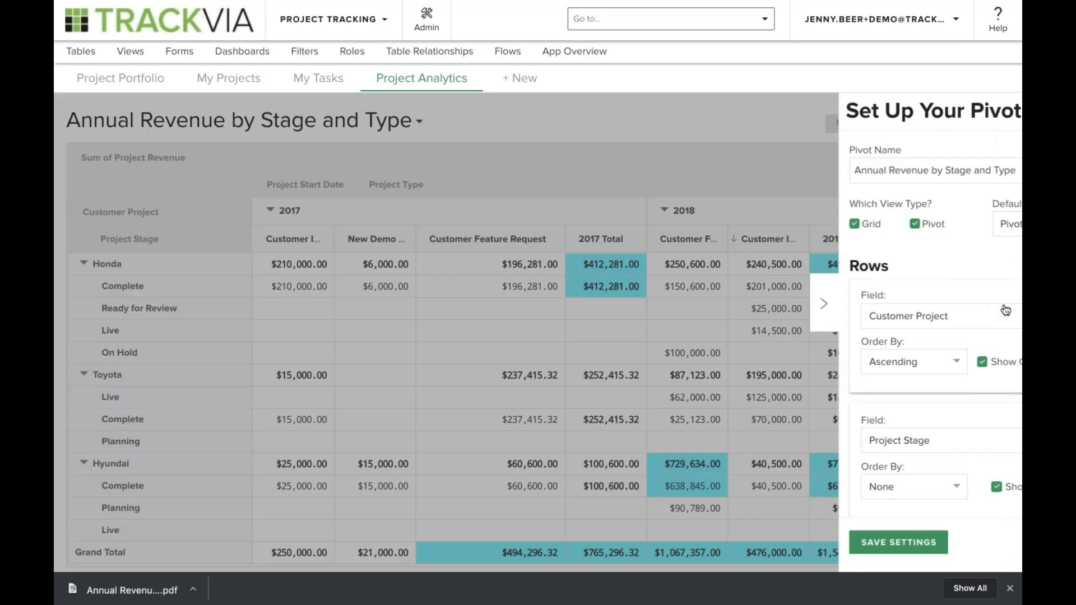
pyautogui.click(752, 304)
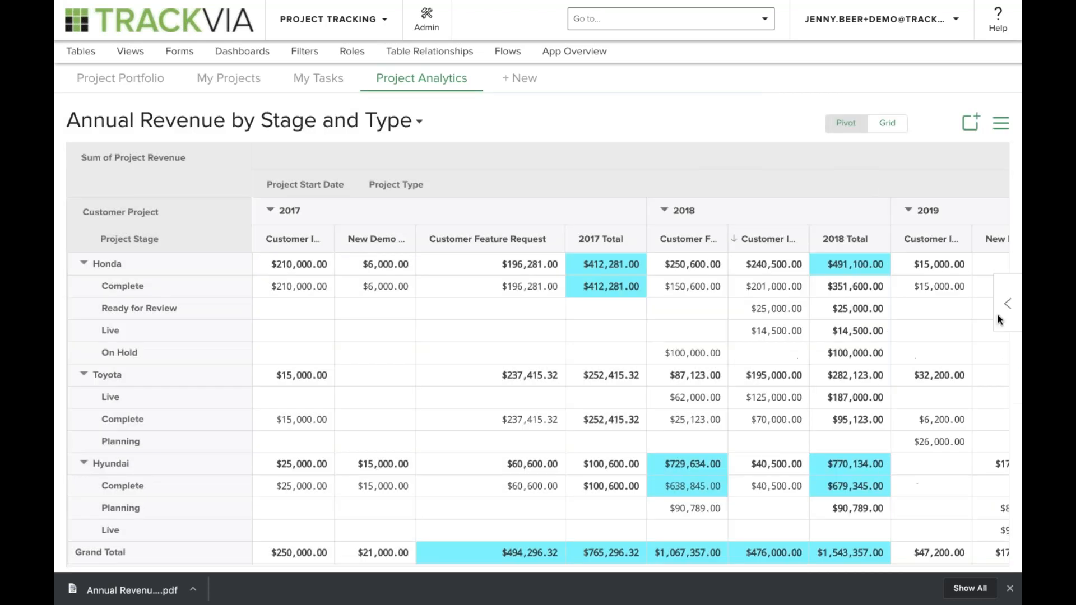
pyautogui.click(1002, 124)
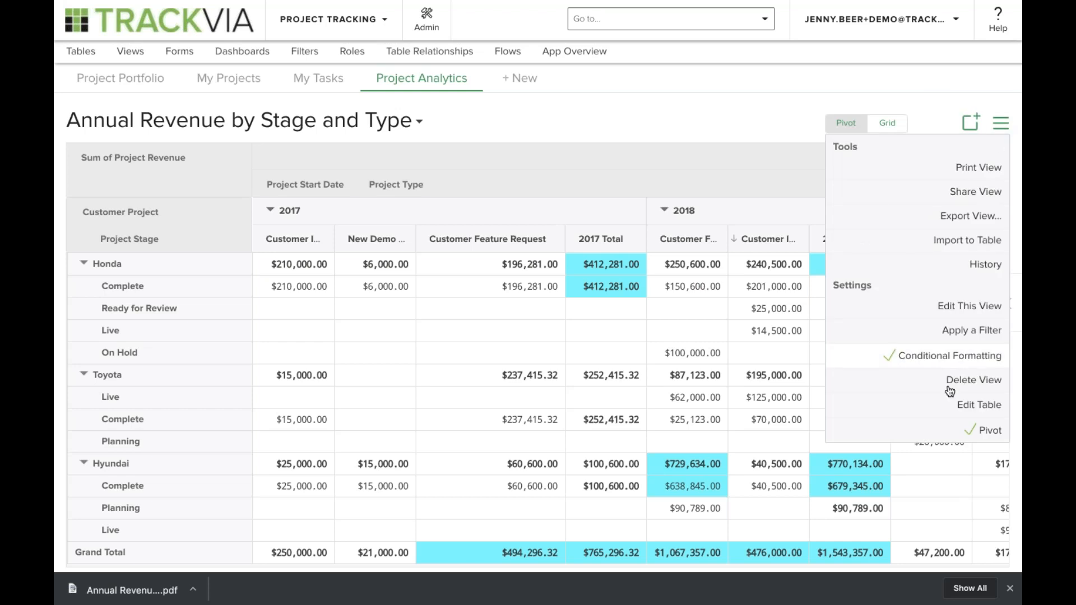
pyautogui.click(941, 431)
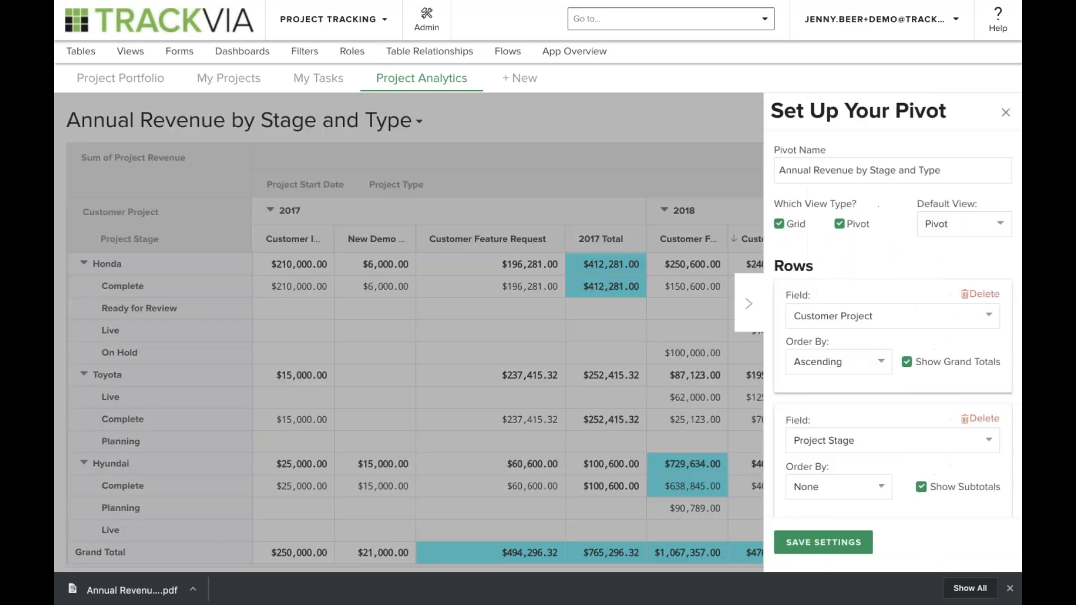
pyautogui.scroll(-8, 877, 424)
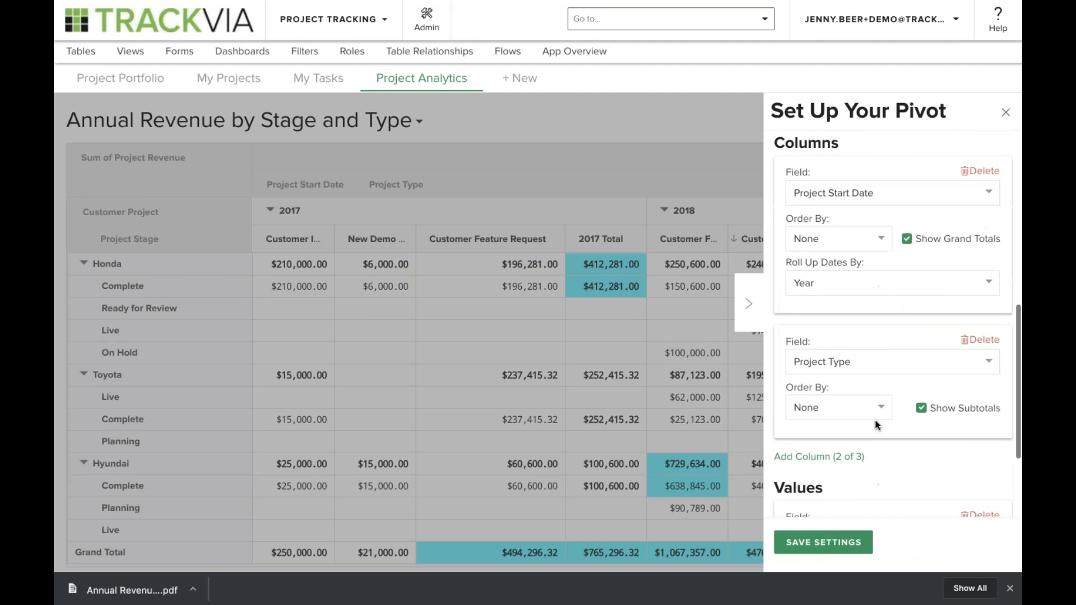
pyautogui.click(983, 339)
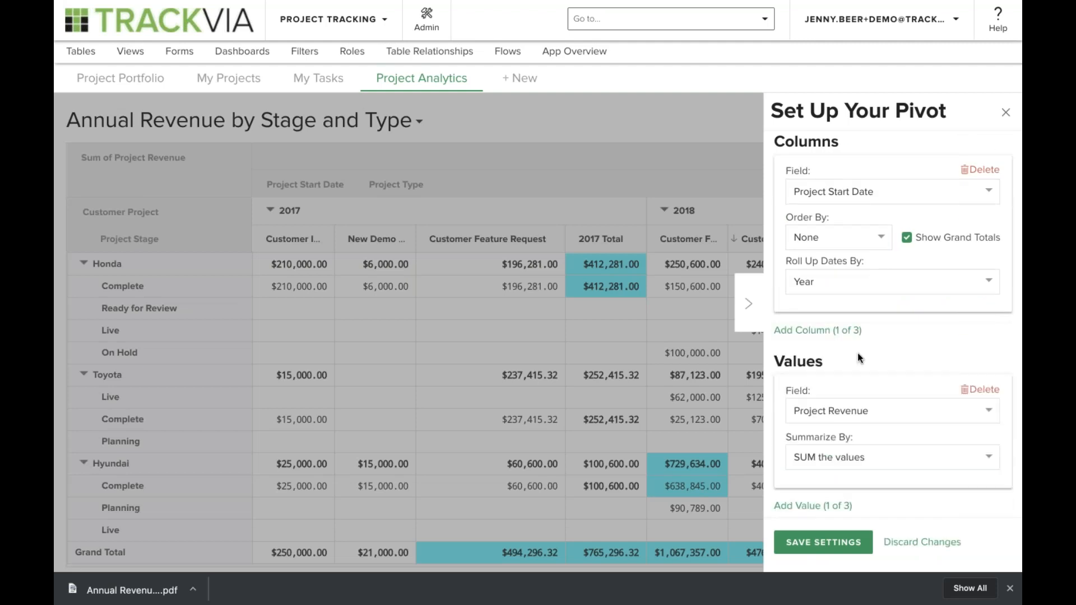
# Summarize the Project Revenue value by average, save the pivot settings and close the setup.
pyautogui.scroll(-1, 856, 355)
pyautogui.click(839, 445)
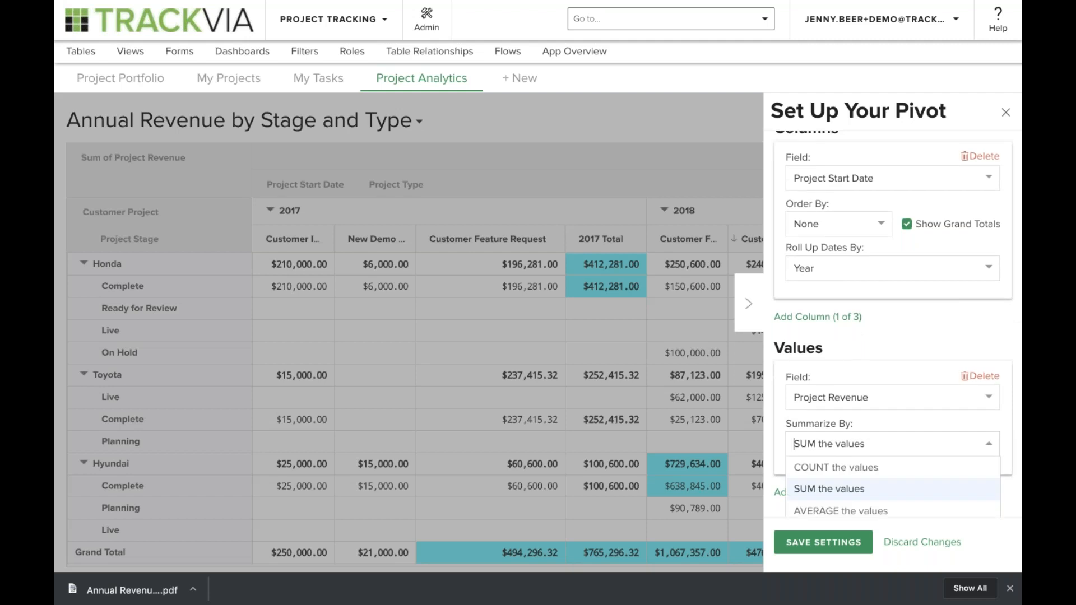
pyautogui.click(842, 510)
pyautogui.click(828, 544)
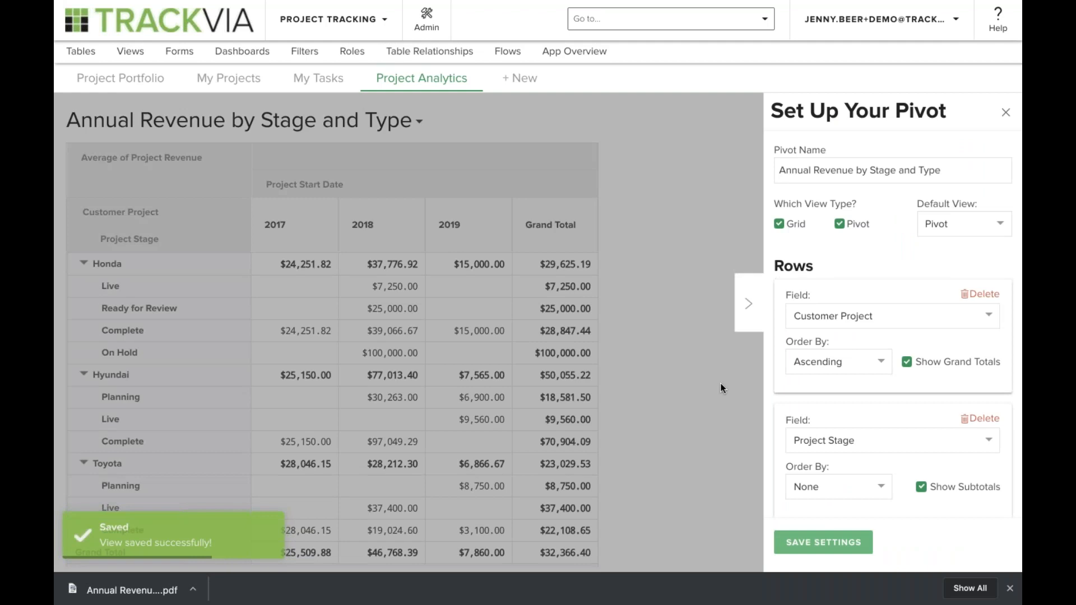
pyautogui.click(688, 403)
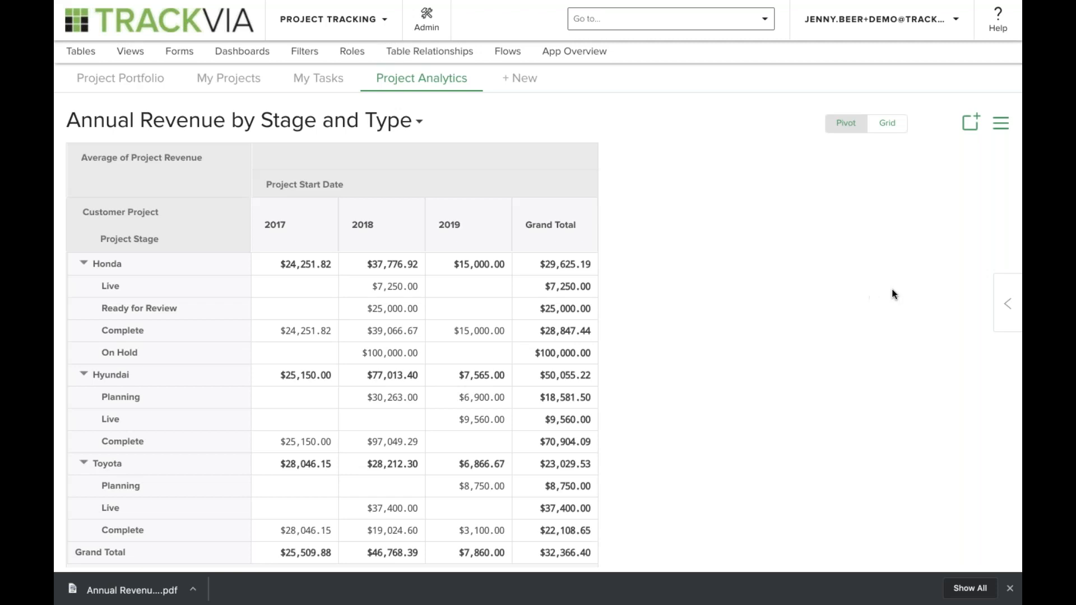
pyautogui.click(1005, 304)
pyautogui.scroll(-5, 871, 458)
pyautogui.scroll(-1, 870, 457)
pyautogui.scroll(7, 871, 461)
pyautogui.click(754, 312)
# Sort the pivot rows by 2019 in descending order.
pyautogui.moveTo(509, 233)
pyautogui.mouseDown()
pyautogui.moveTo(562, 230)
pyautogui.moveTo(510, 231)
pyautogui.mouseUp()
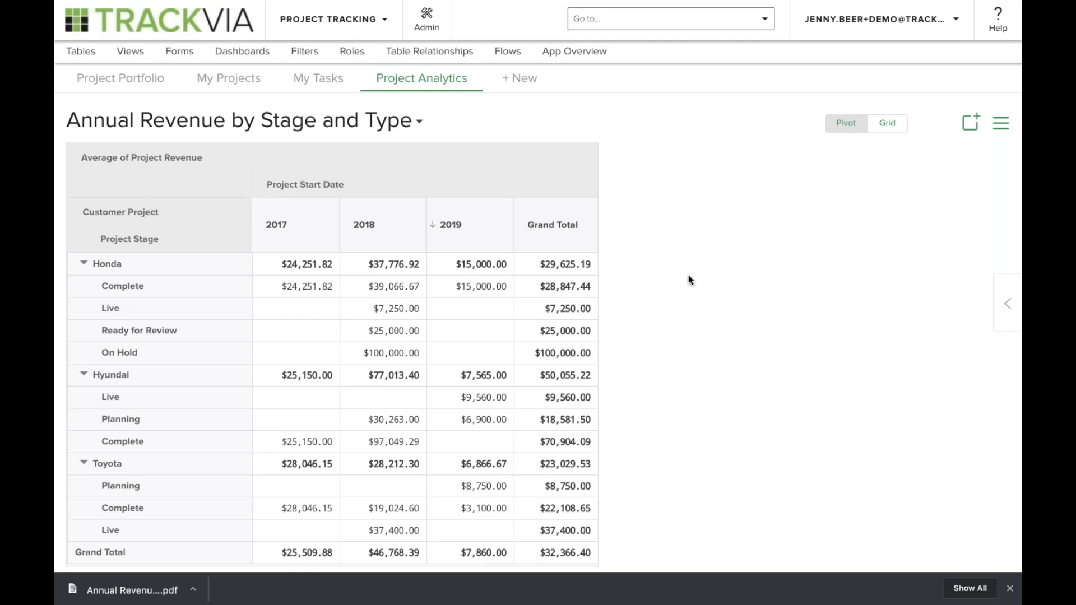
pyautogui.click(1007, 305)
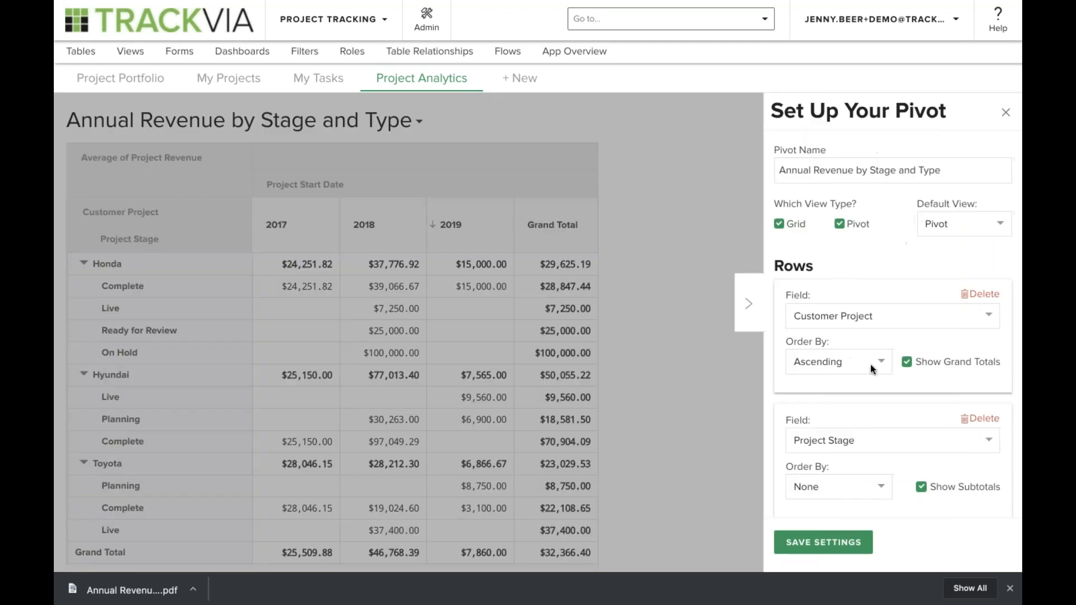
pyautogui.scroll(-5, 843, 476)
pyautogui.scroll(-1, 842, 474)
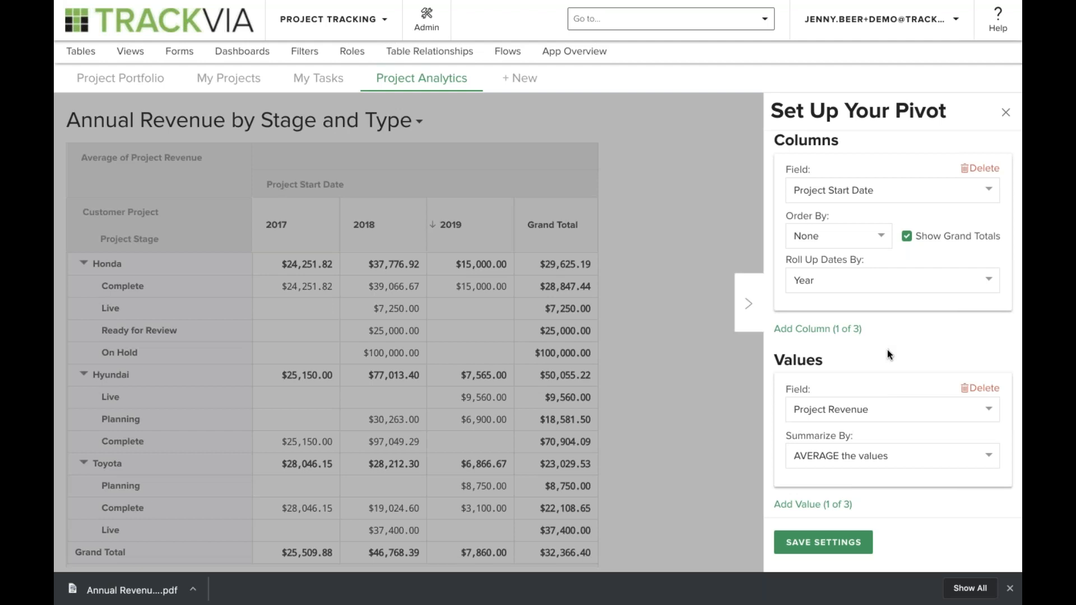
pyautogui.scroll(6, 887, 350)
pyautogui.click(749, 304)
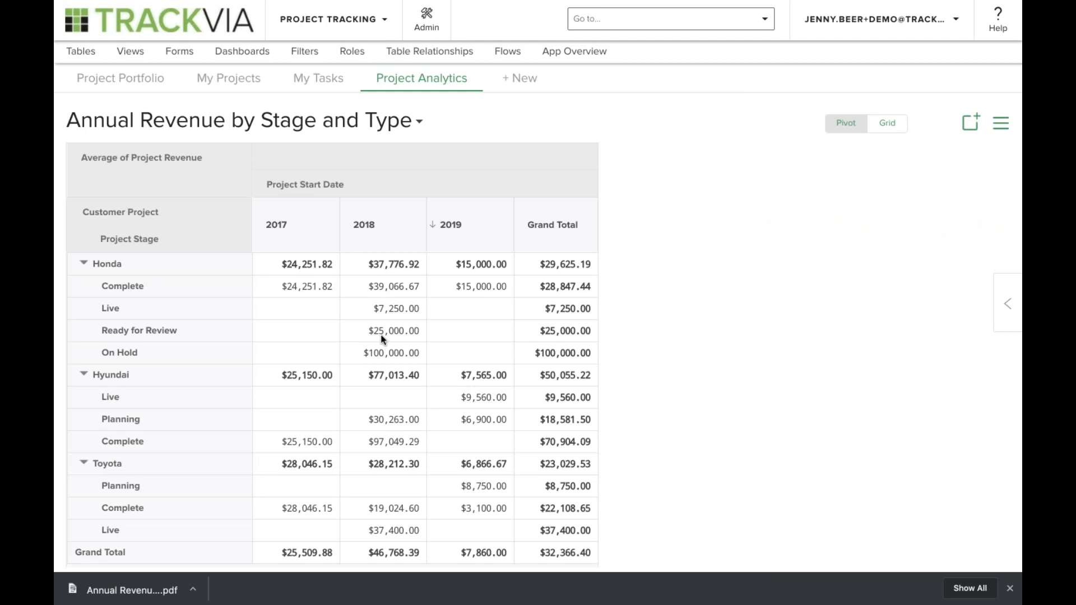
# Drill into the 2018 records behind Honda's Ready for Review stage and return to the pivot.
pyautogui.doubleClick(399, 331)
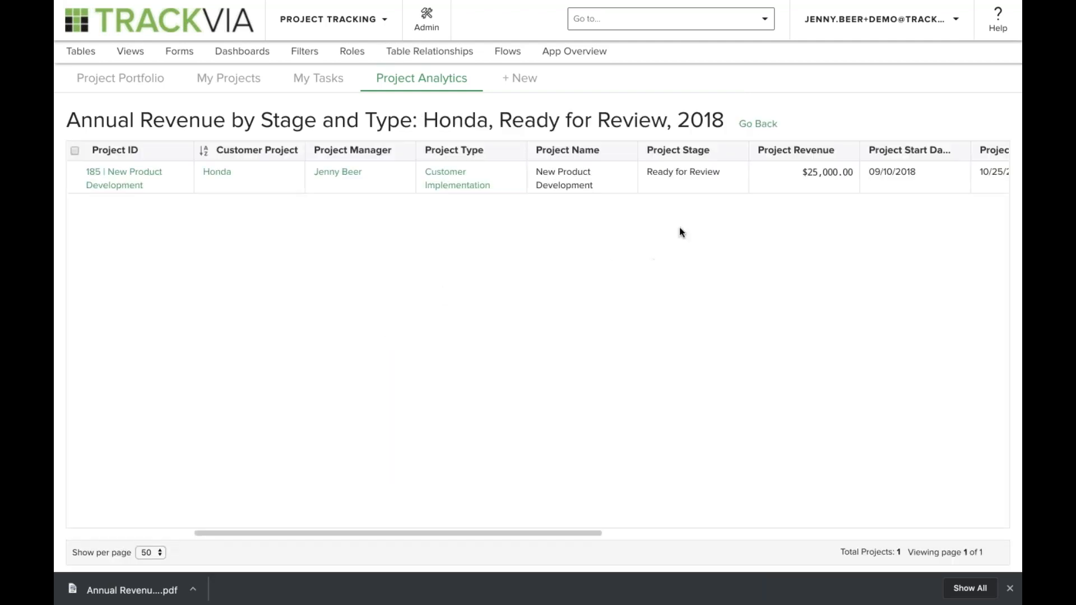
pyautogui.click(768, 124)
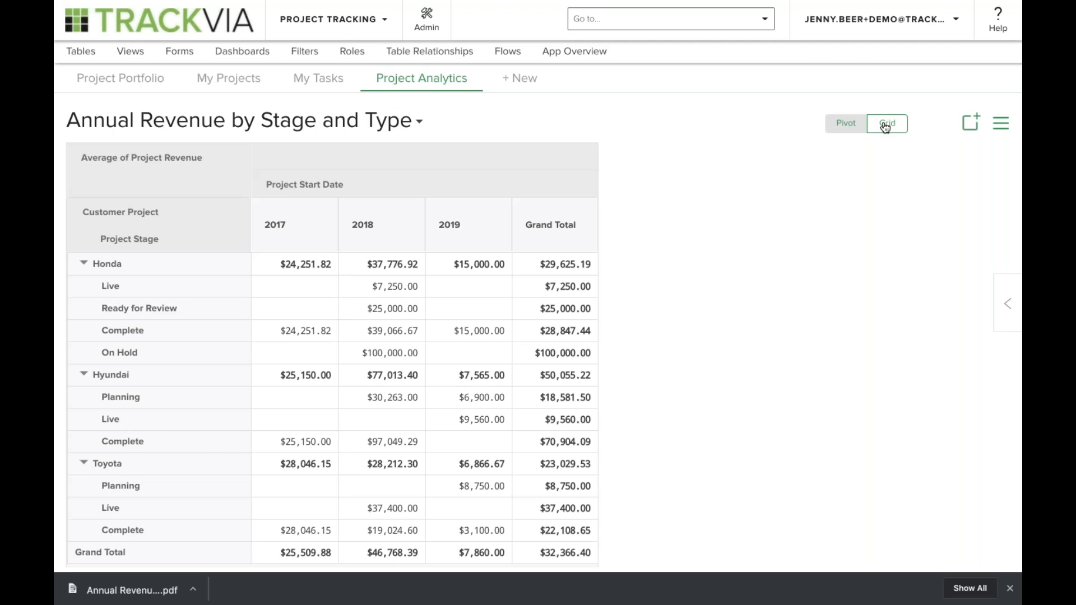
pyautogui.click(1001, 123)
pyautogui.click(951, 215)
pyautogui.click(756, 266)
# Change the pivot's value field to Project Type, summarized by COUNT, and save the settings.
pyautogui.click(1007, 305)
pyautogui.scroll(-3, 910, 365)
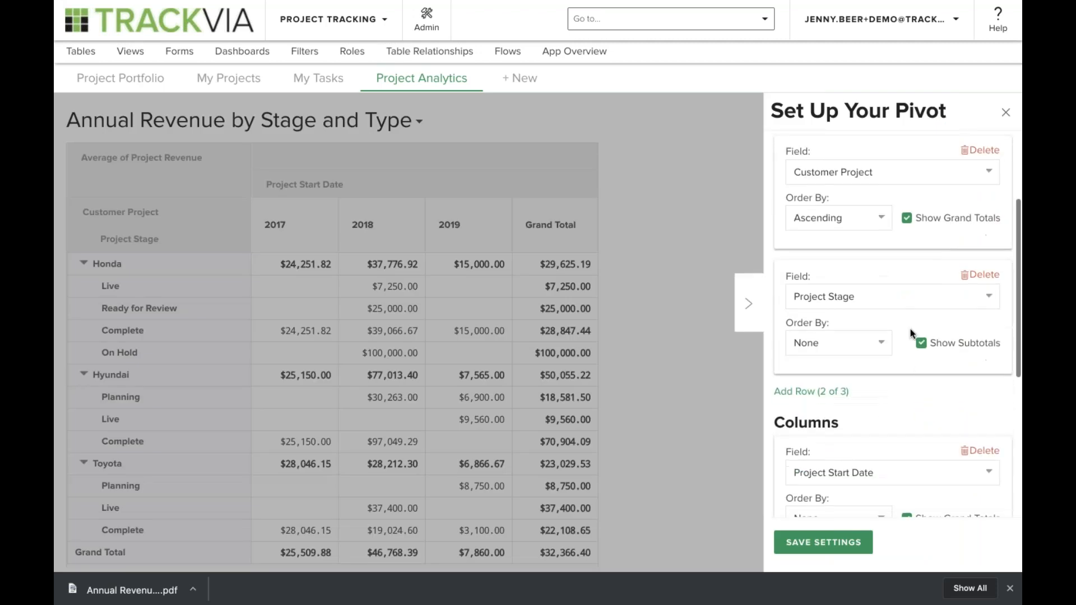
pyautogui.scroll(-2, 885, 395)
pyautogui.scroll(-2, 864, 415)
pyautogui.click(864, 398)
pyautogui.scroll(-3, 857, 465)
pyautogui.scroll(4, 857, 465)
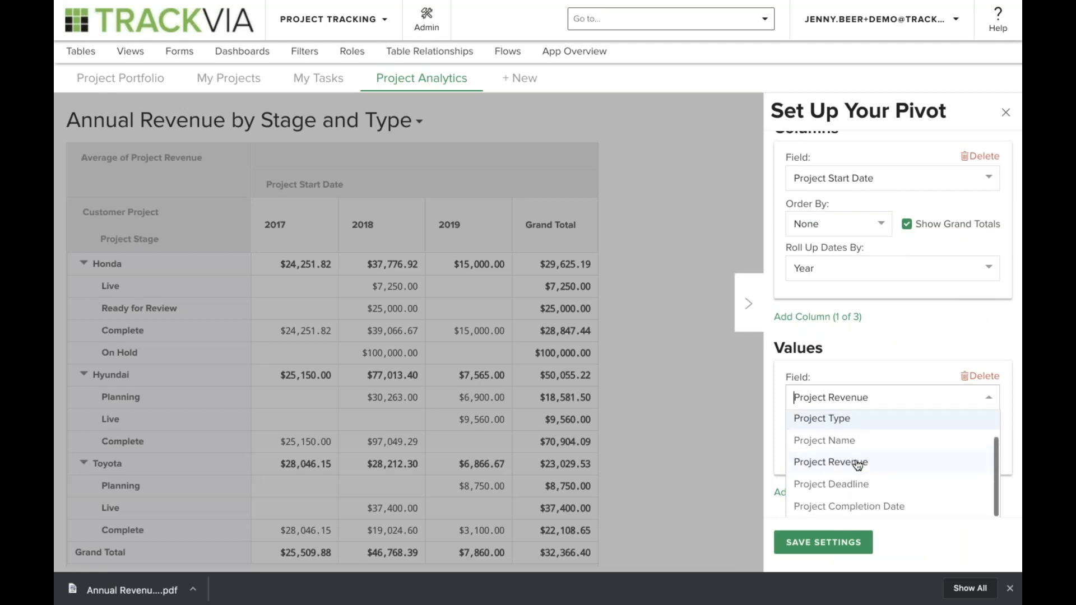
pyautogui.click(855, 421)
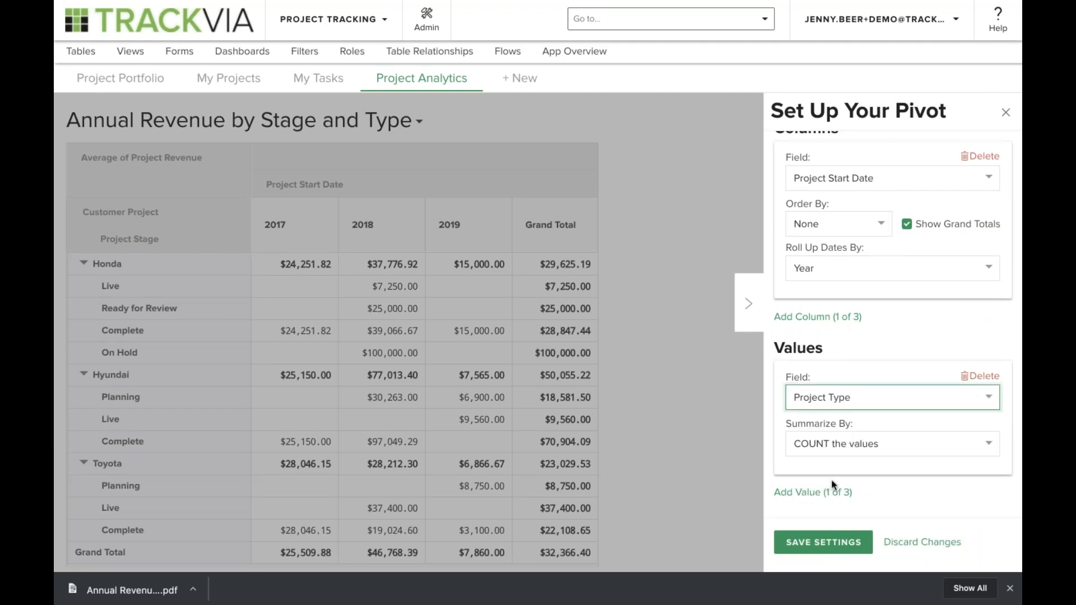
pyautogui.click(827, 541)
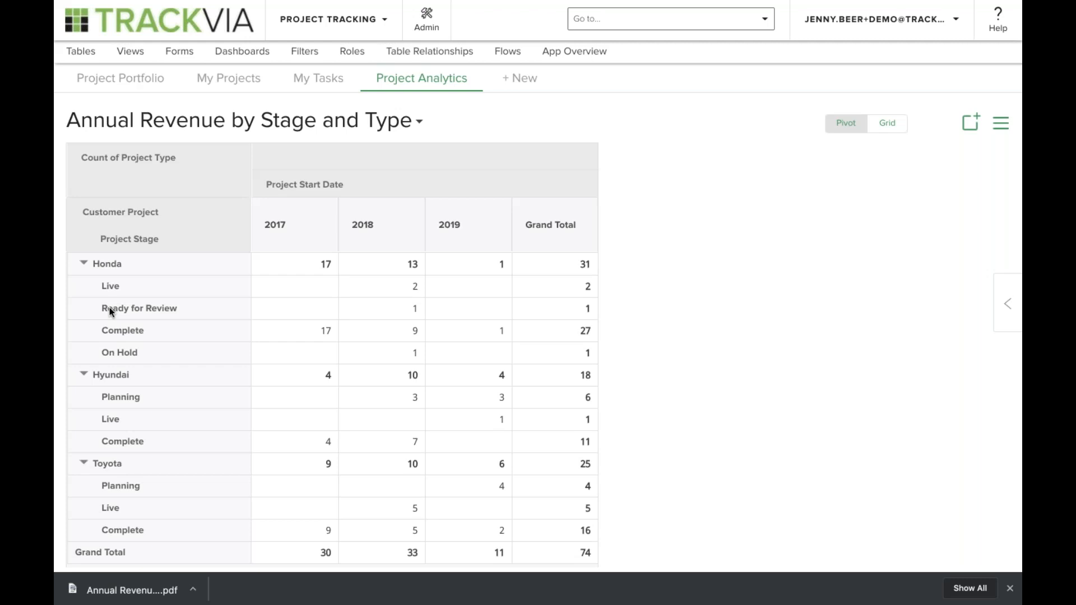
# Sort the pivot rows by 2018 in descending order.
pyautogui.click(381, 228)
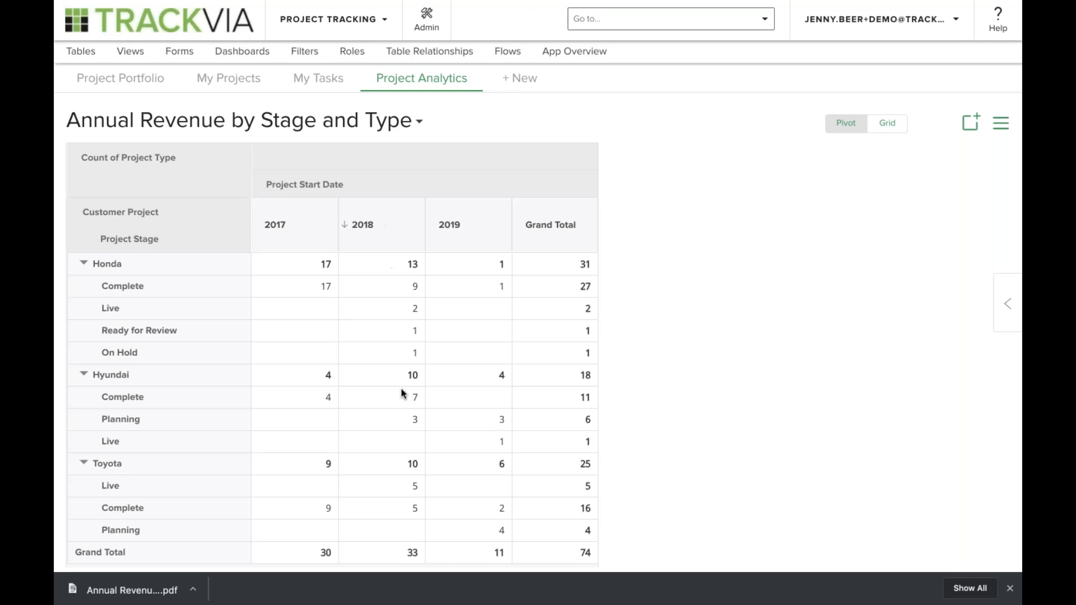